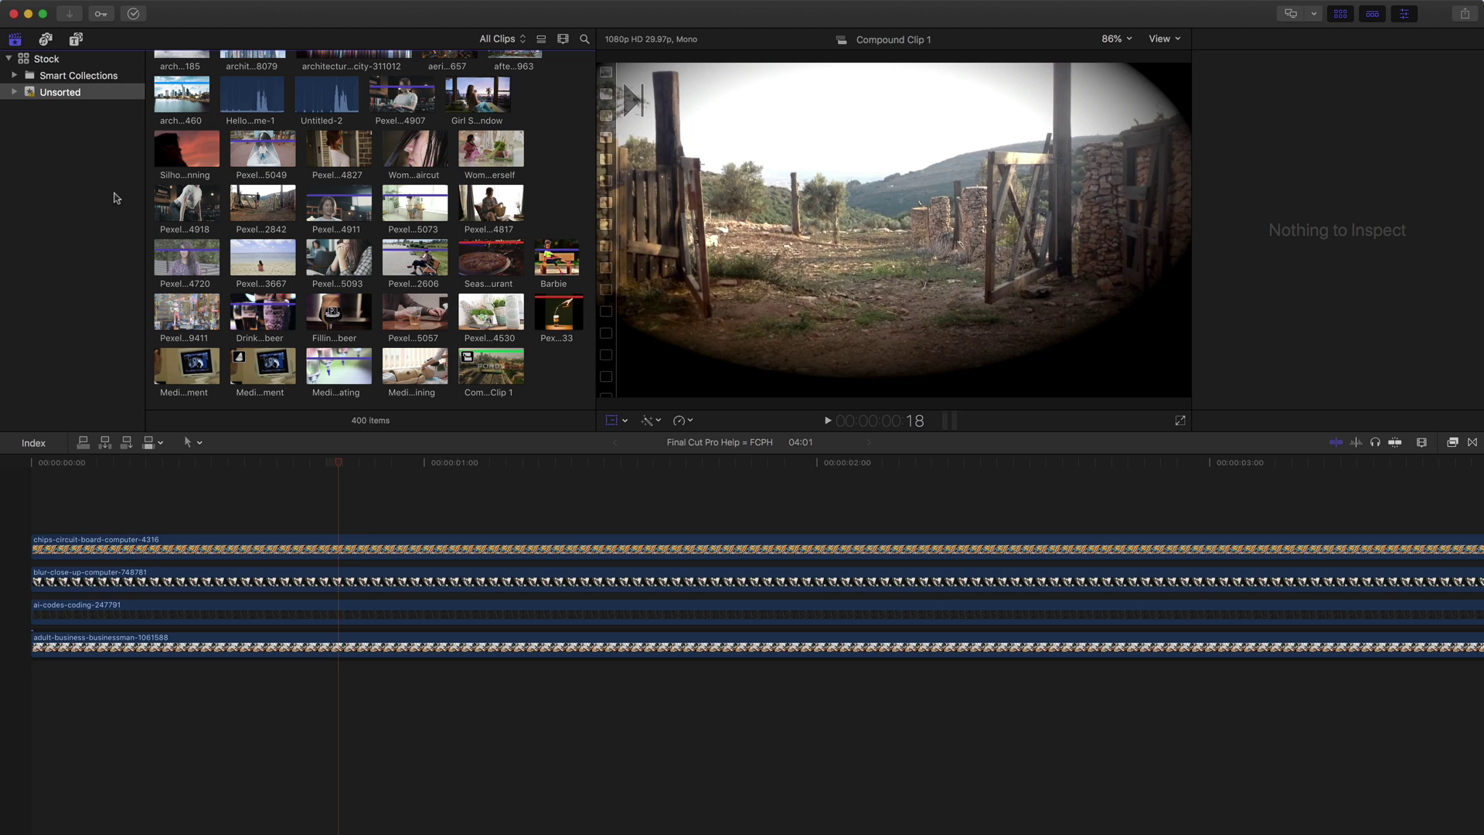
# Step: Open Final Cut Pro > Commands > Customize to bring up the Command Editor
pyautogui.moveTo(51, 4)
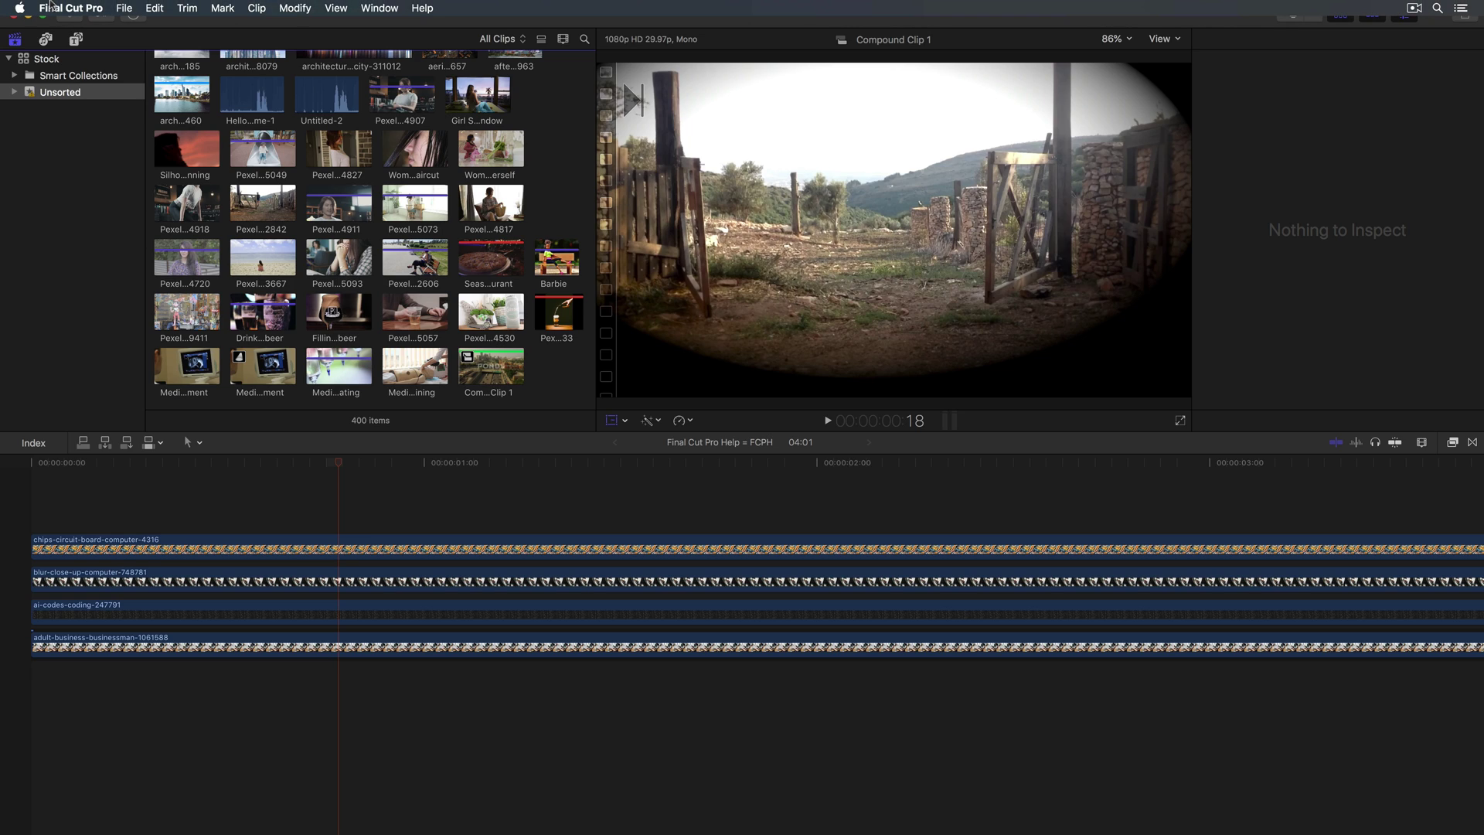
pyautogui.click(89, 9)
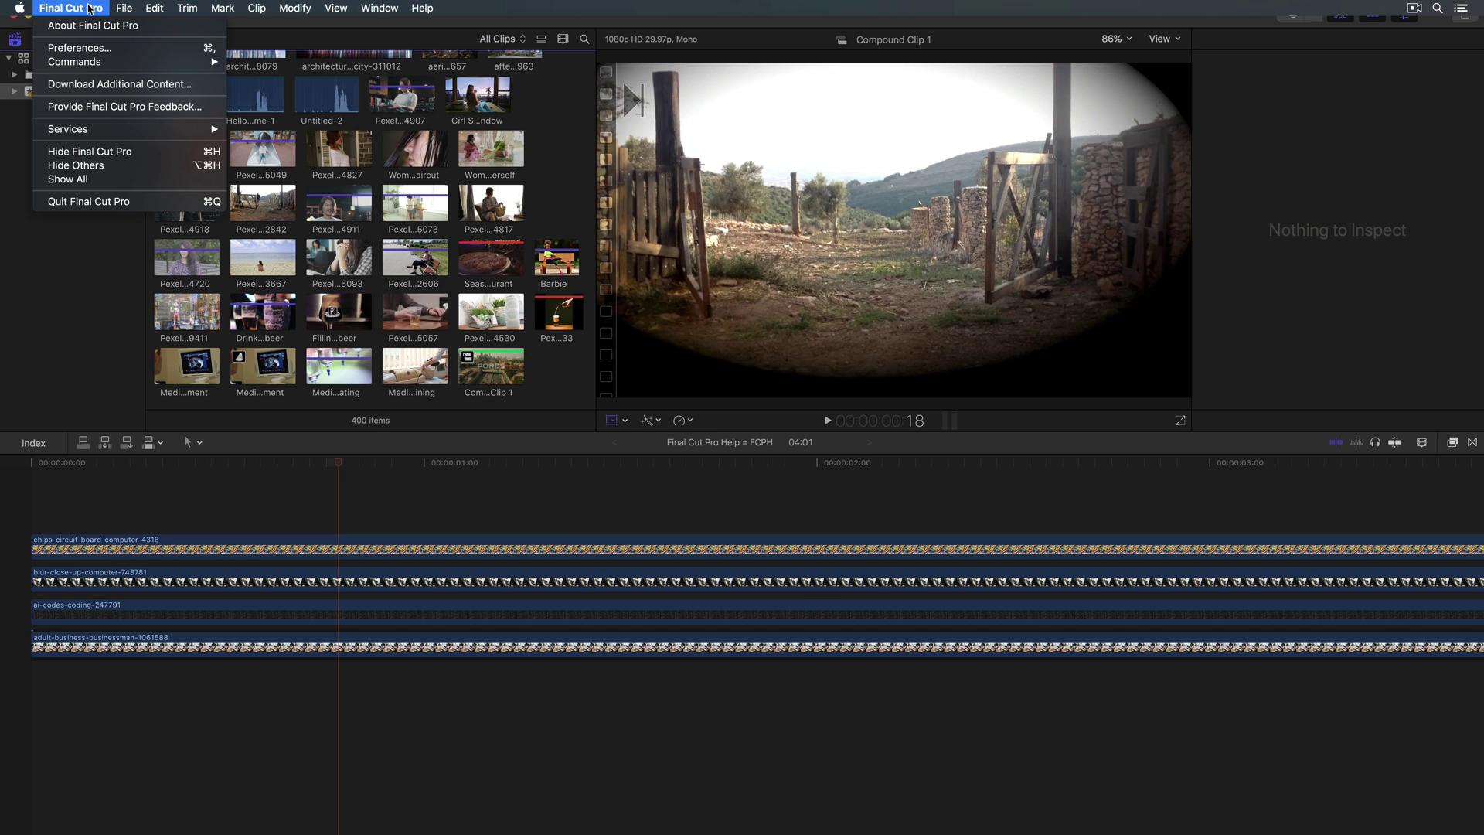
pyautogui.moveTo(98, 65)
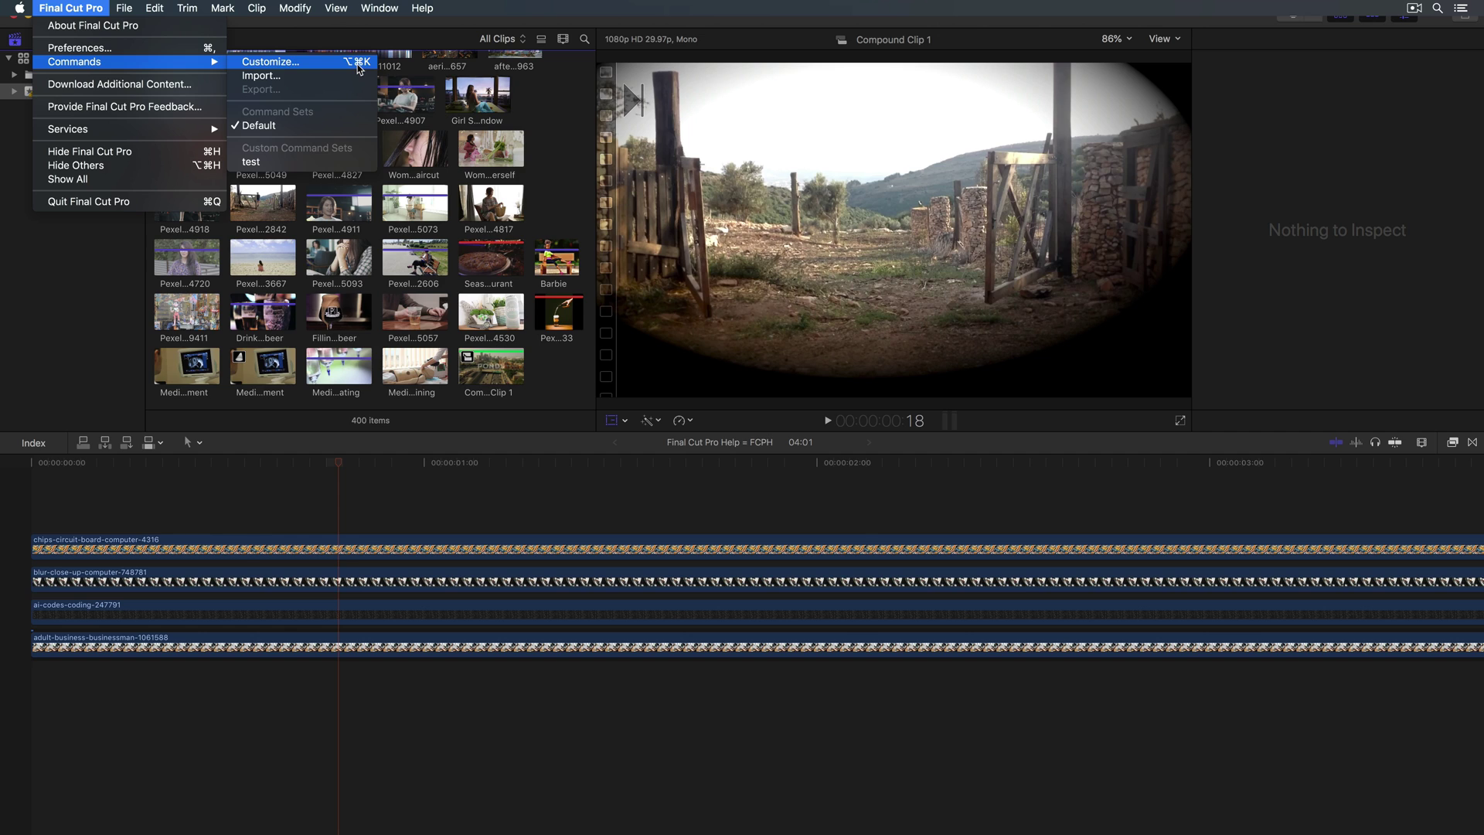
pyautogui.click(332, 63)
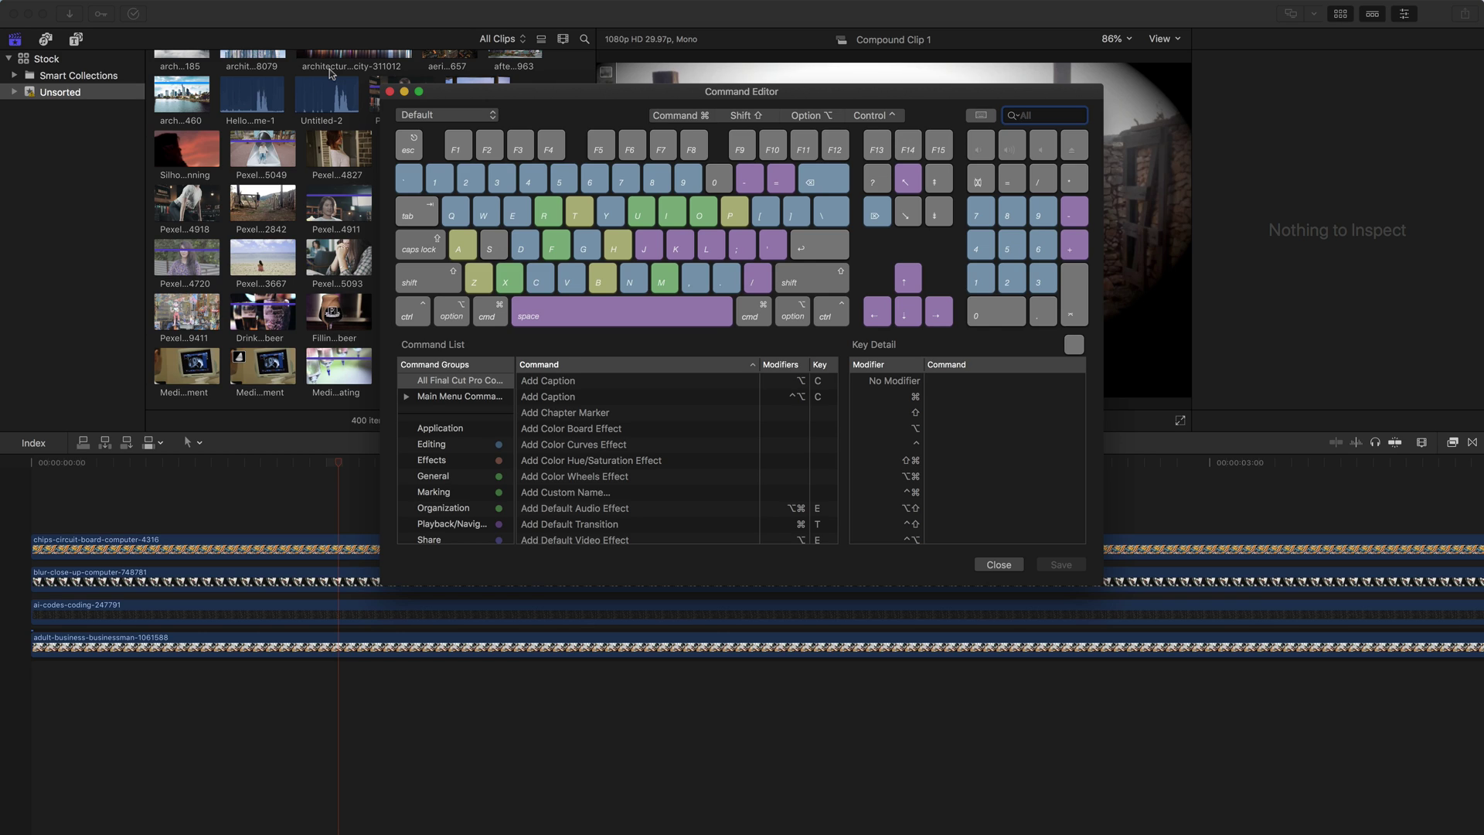
pyautogui.click(456, 116)
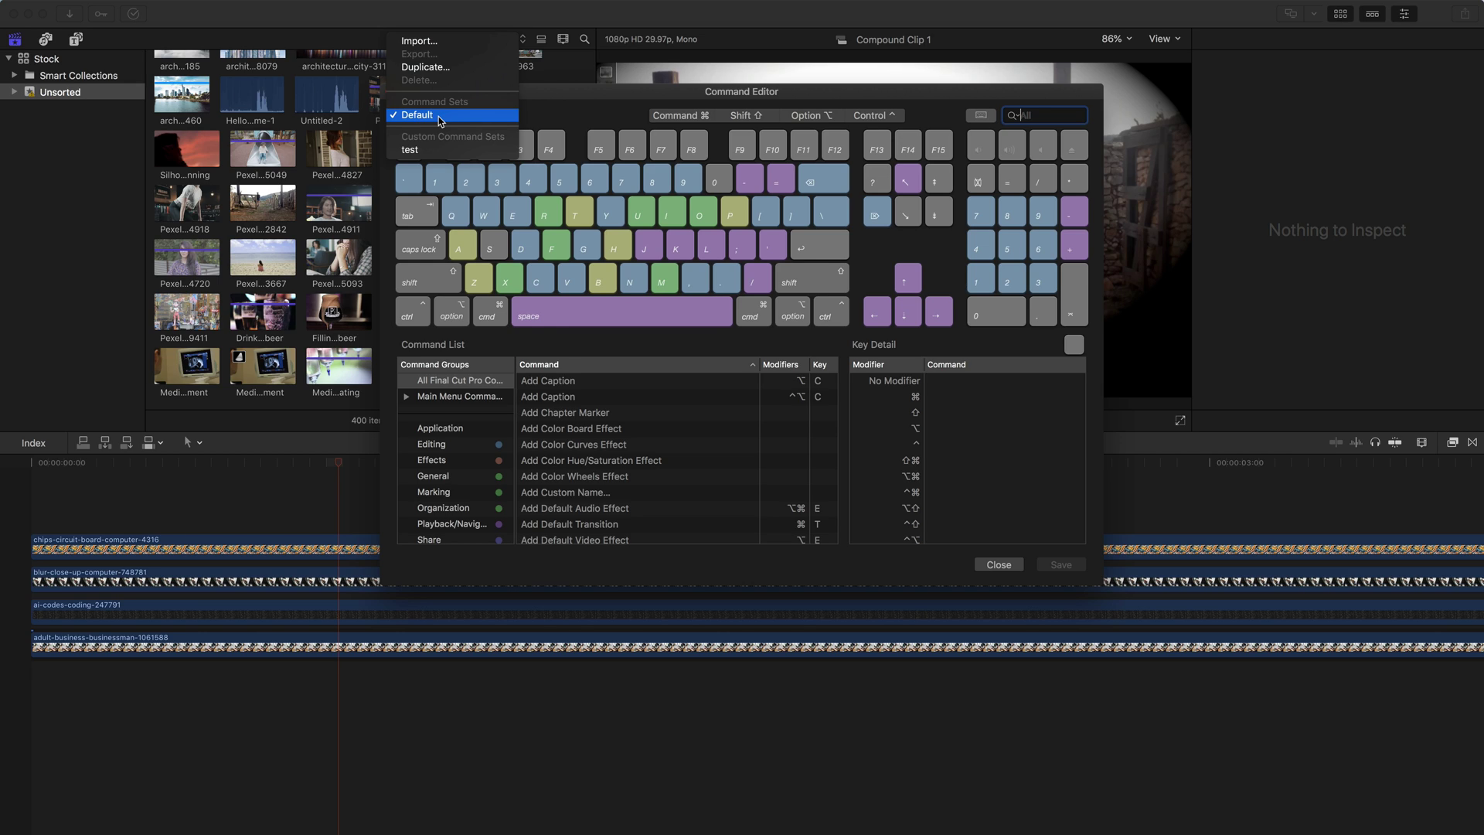
pyautogui.click(534, 113)
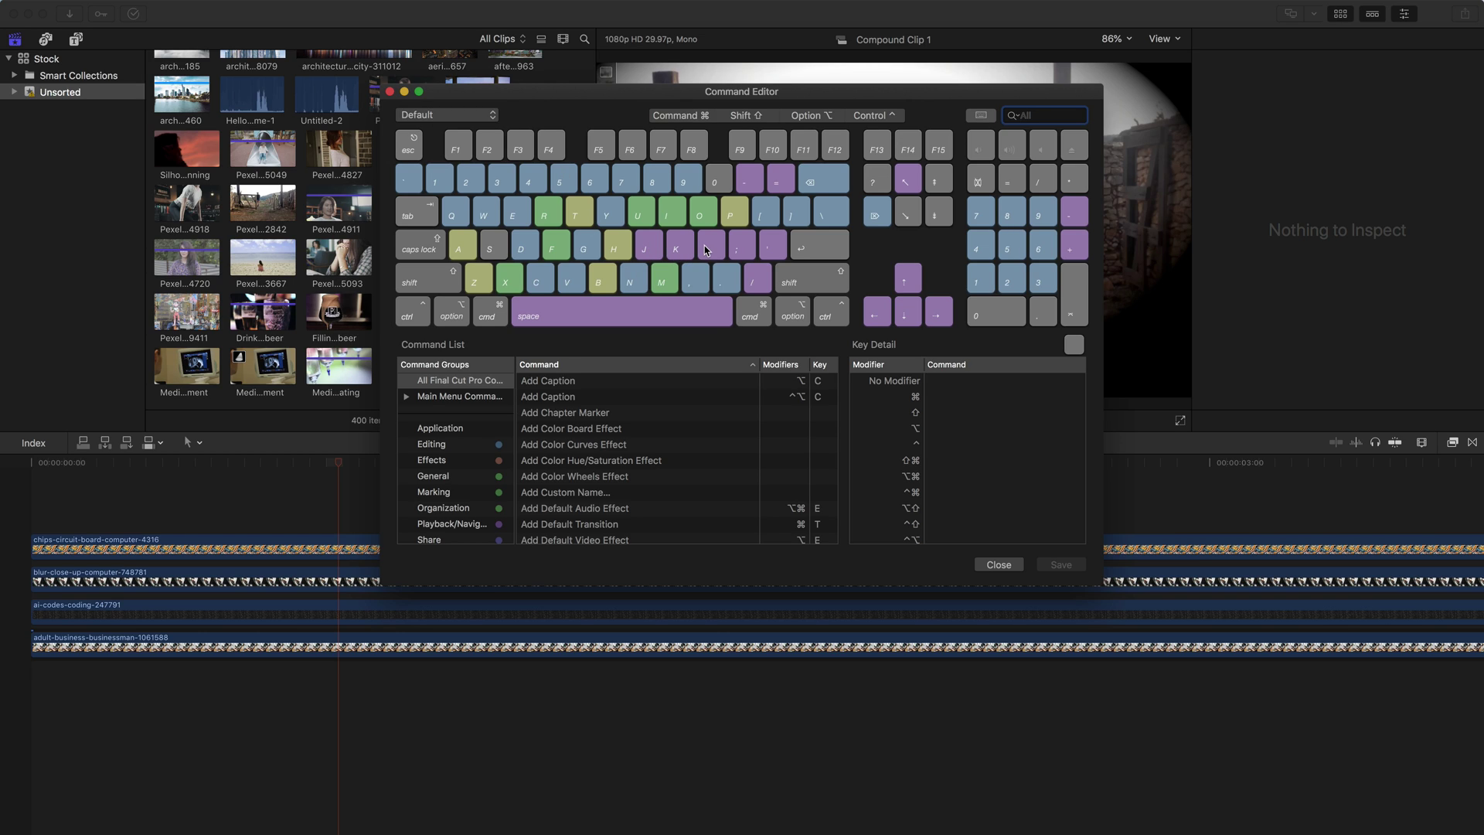
# Step: Inspect the J, K and L key assignments, ending on J's Play Reverse and Properties commands
pyautogui.click(656, 249)
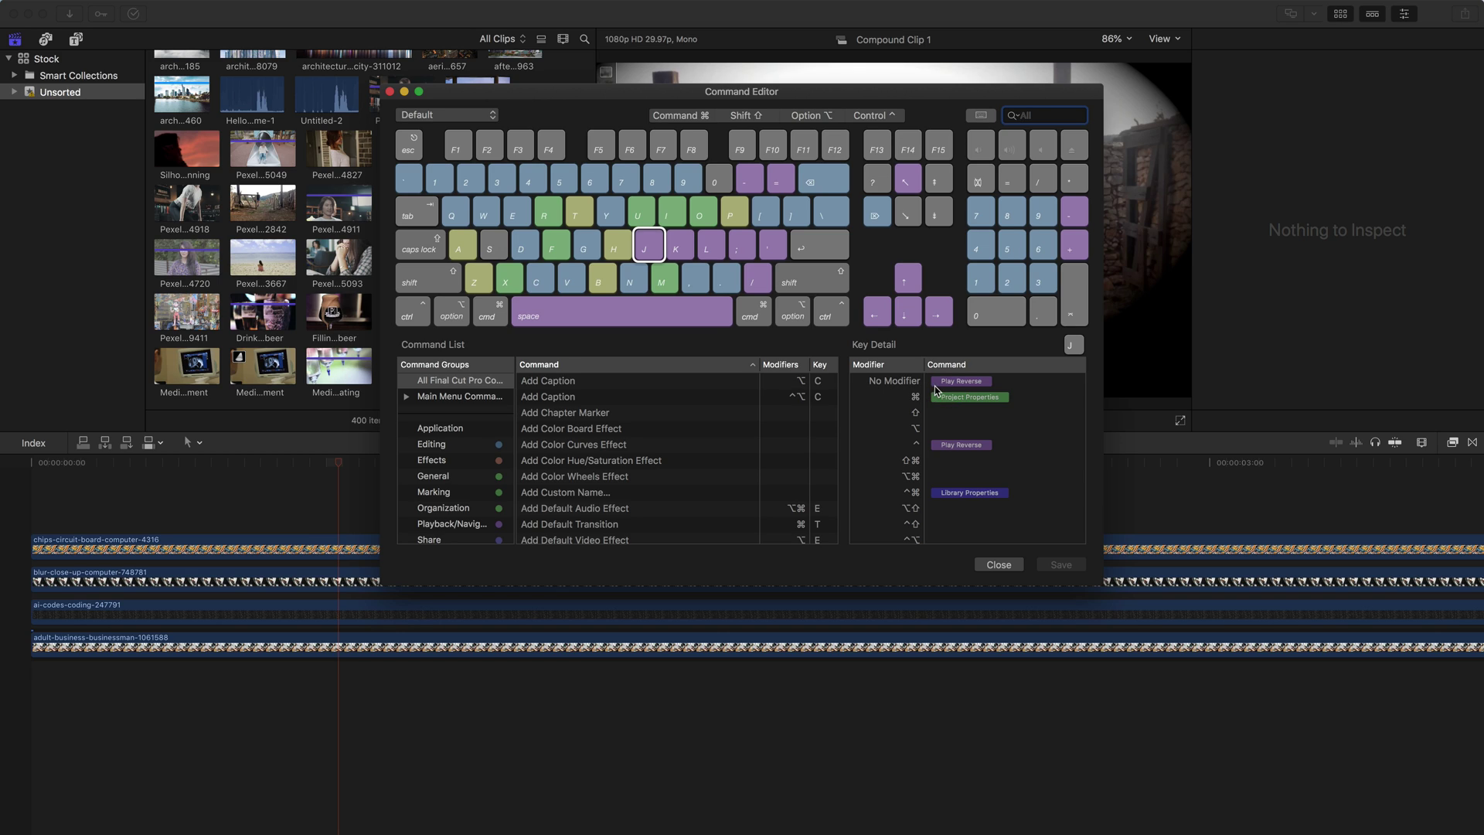
pyautogui.click(677, 252)
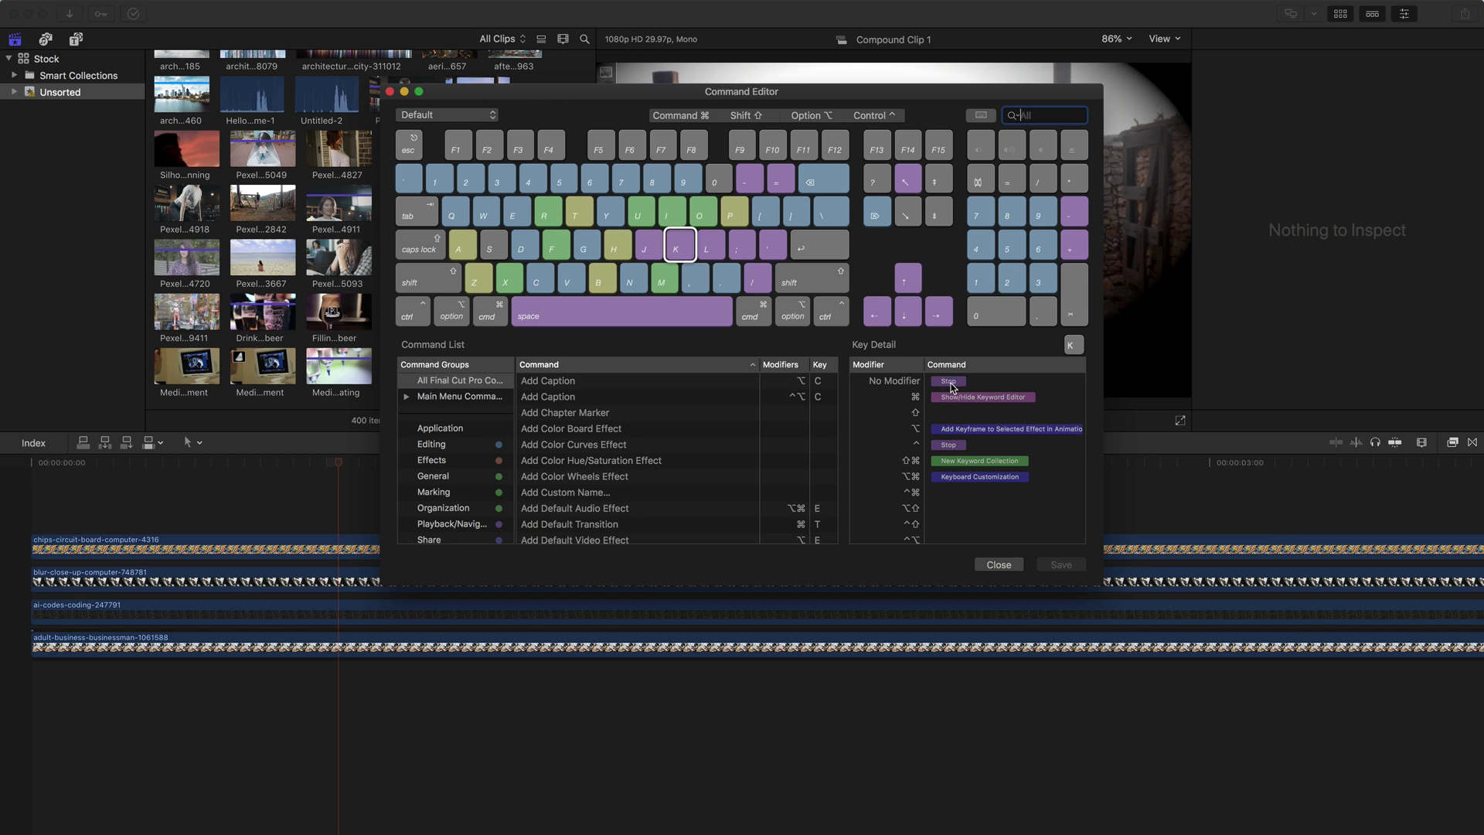
pyautogui.click(712, 248)
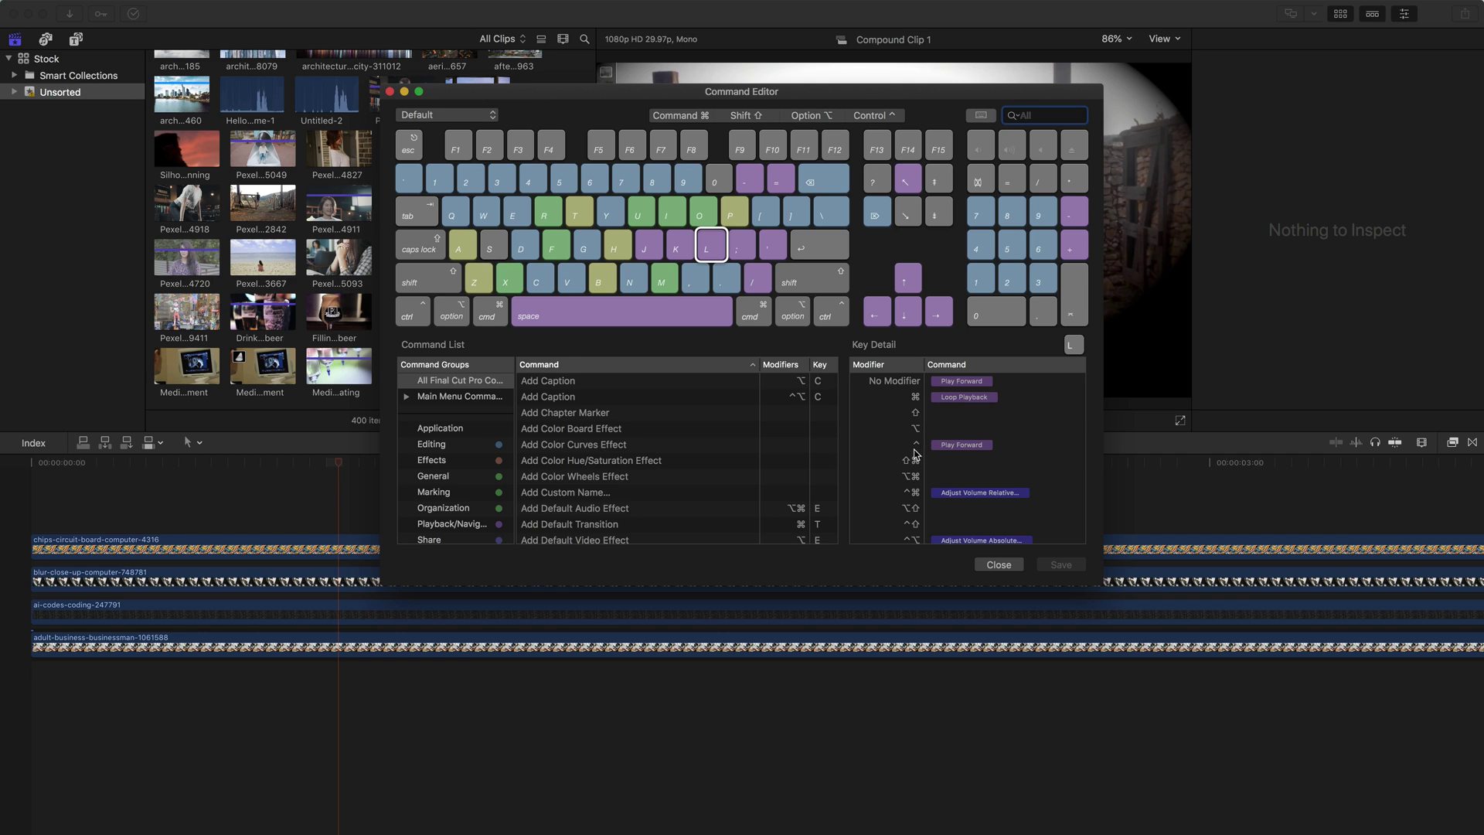
pyautogui.click(642, 250)
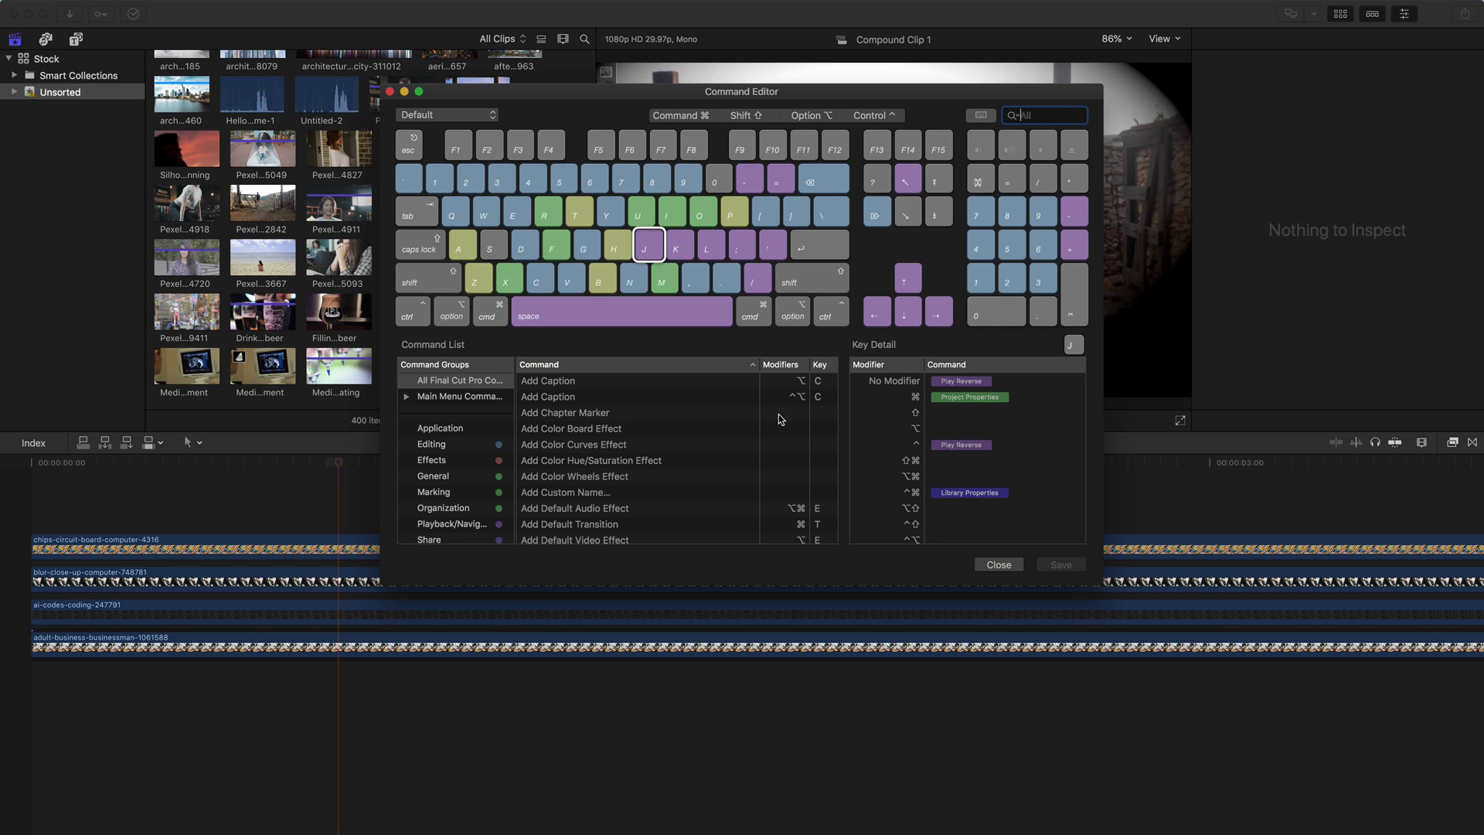
# Step: Map Add Chapter Marker to J in a new editable command set copy named 'Custome Keyboard'
pyautogui.click(546, 418)
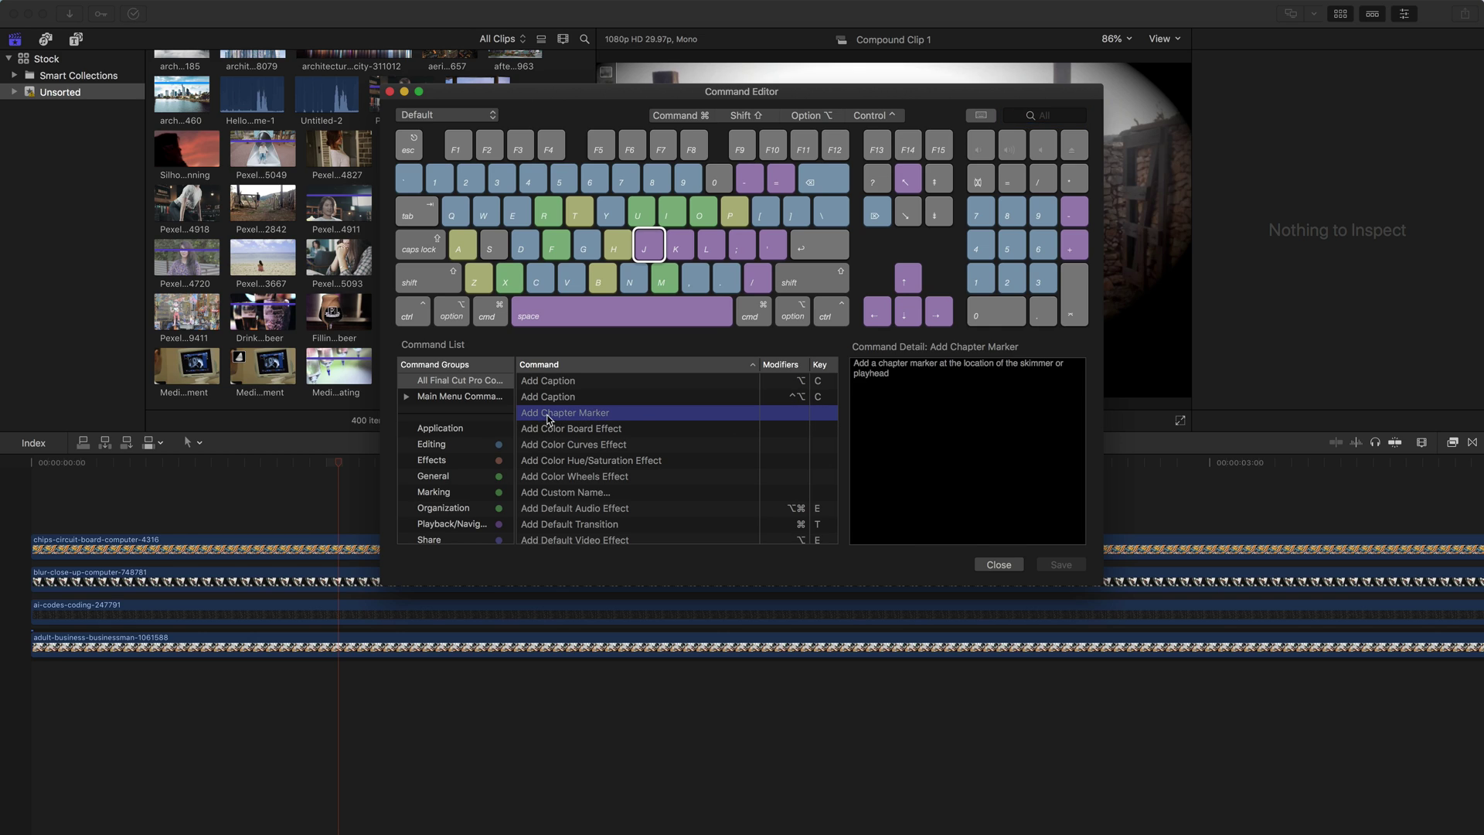
pyautogui.moveTo(546, 419)
pyautogui.mouseDown()
pyautogui.moveTo(619, 365)
pyautogui.moveTo(646, 246)
pyautogui.mouseUp()
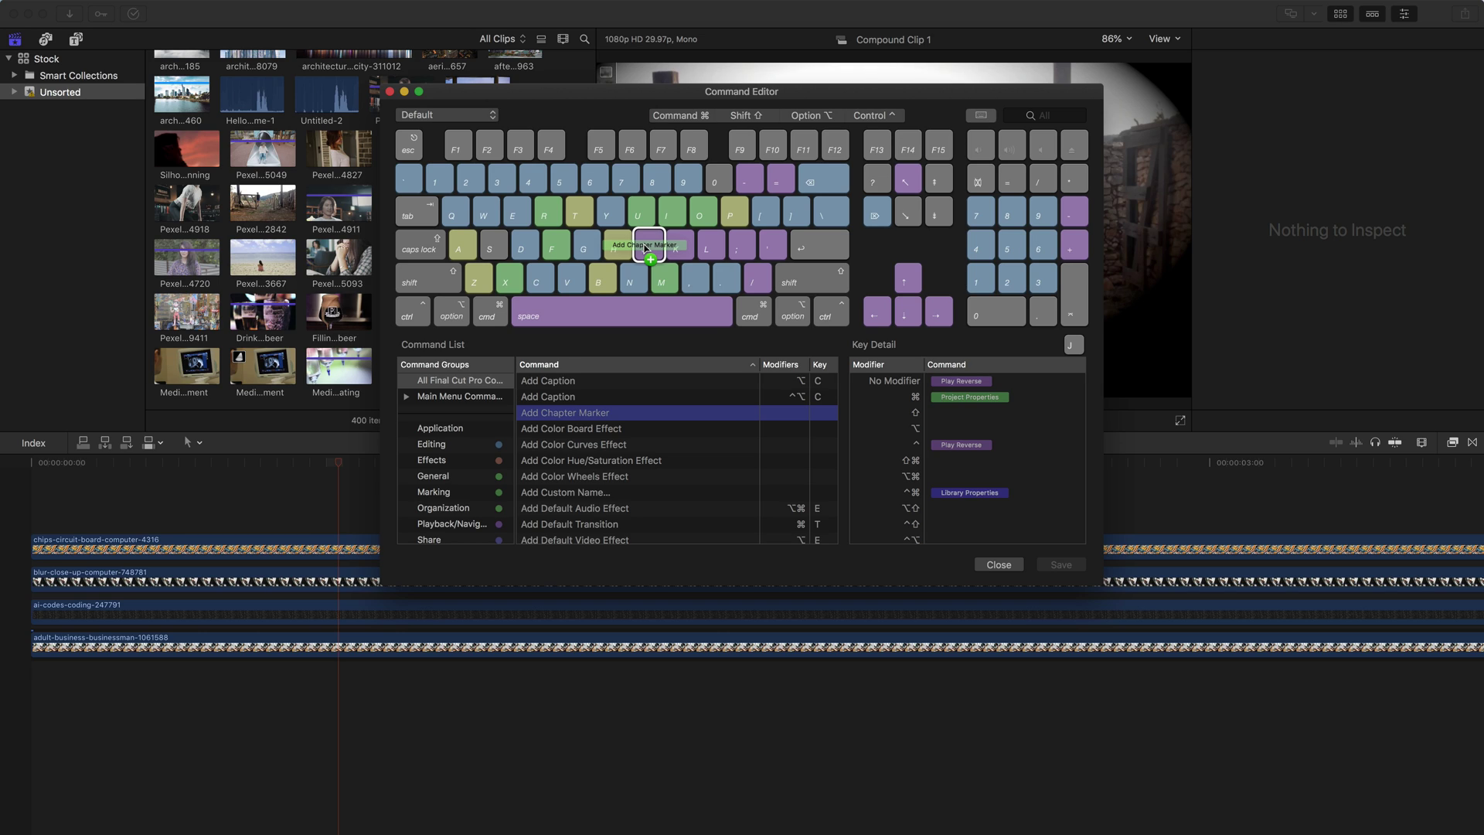
pyautogui.moveTo(646, 247); pyautogui.dragTo(648, 249)
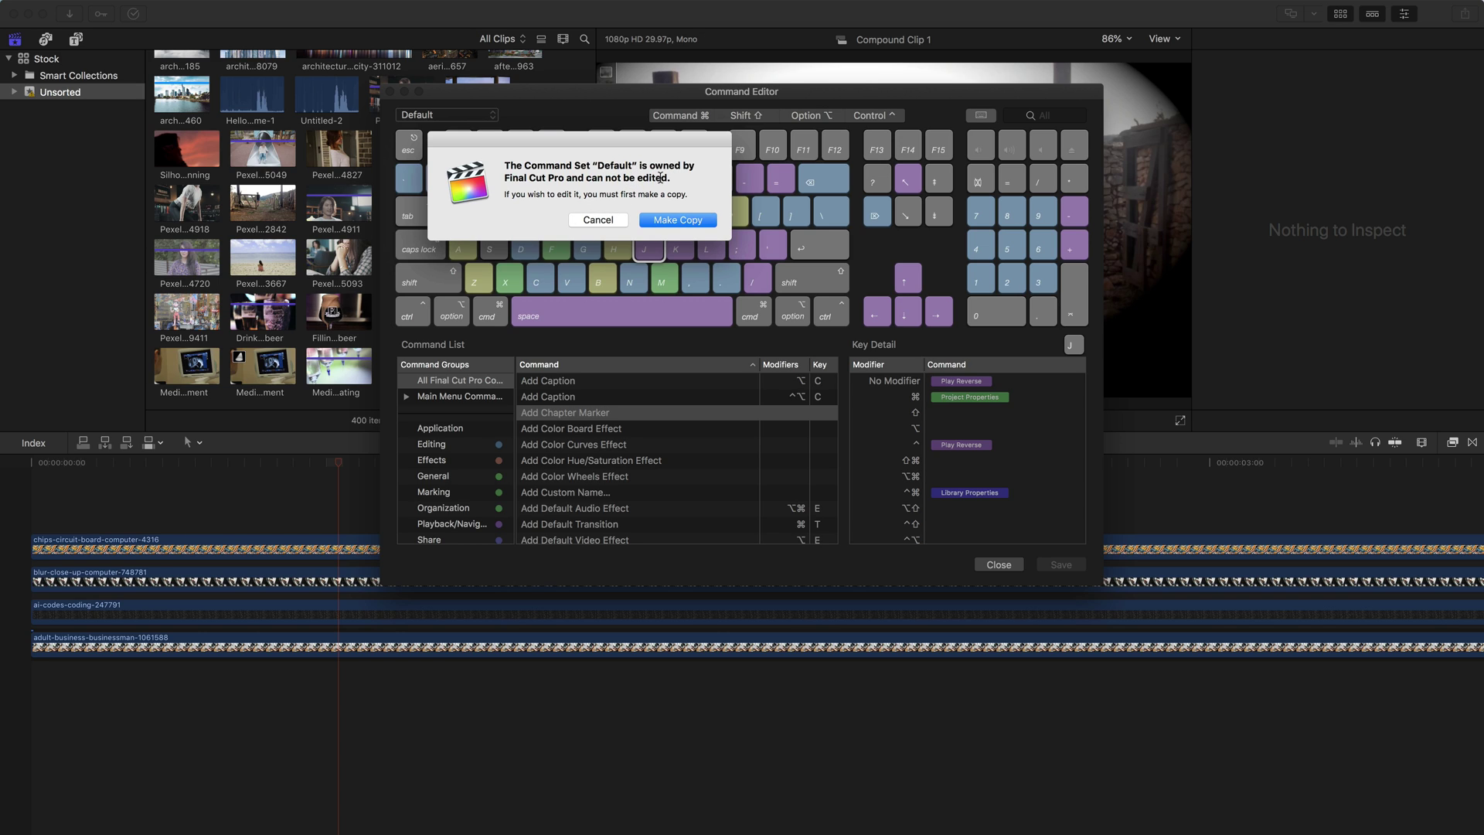
pyautogui.click(672, 221)
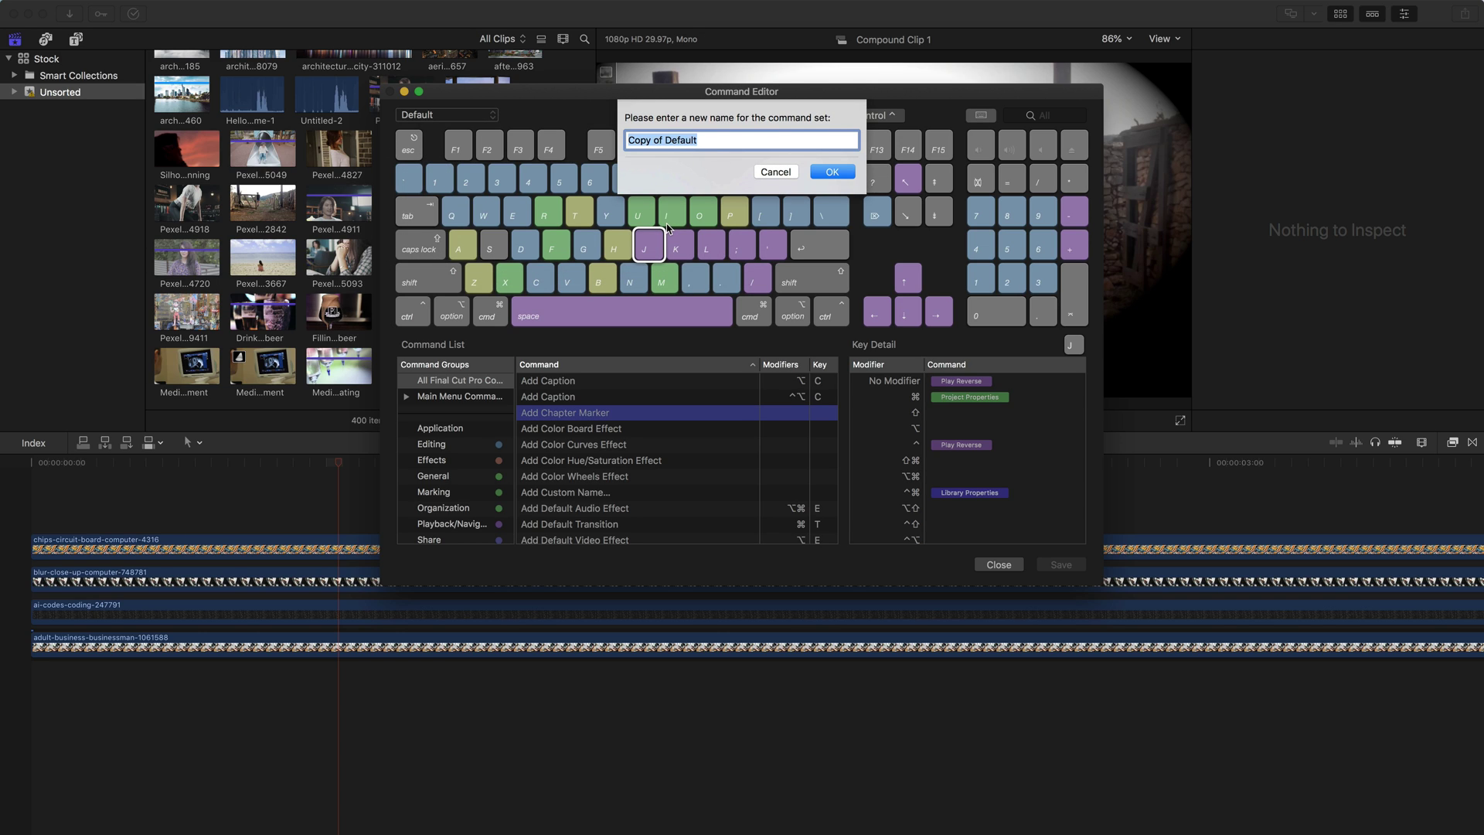
pyautogui.write('Custome Keyboard')
pyautogui.press('Return')
pyautogui.moveTo(565, 413); pyautogui.dragTo(648, 246)
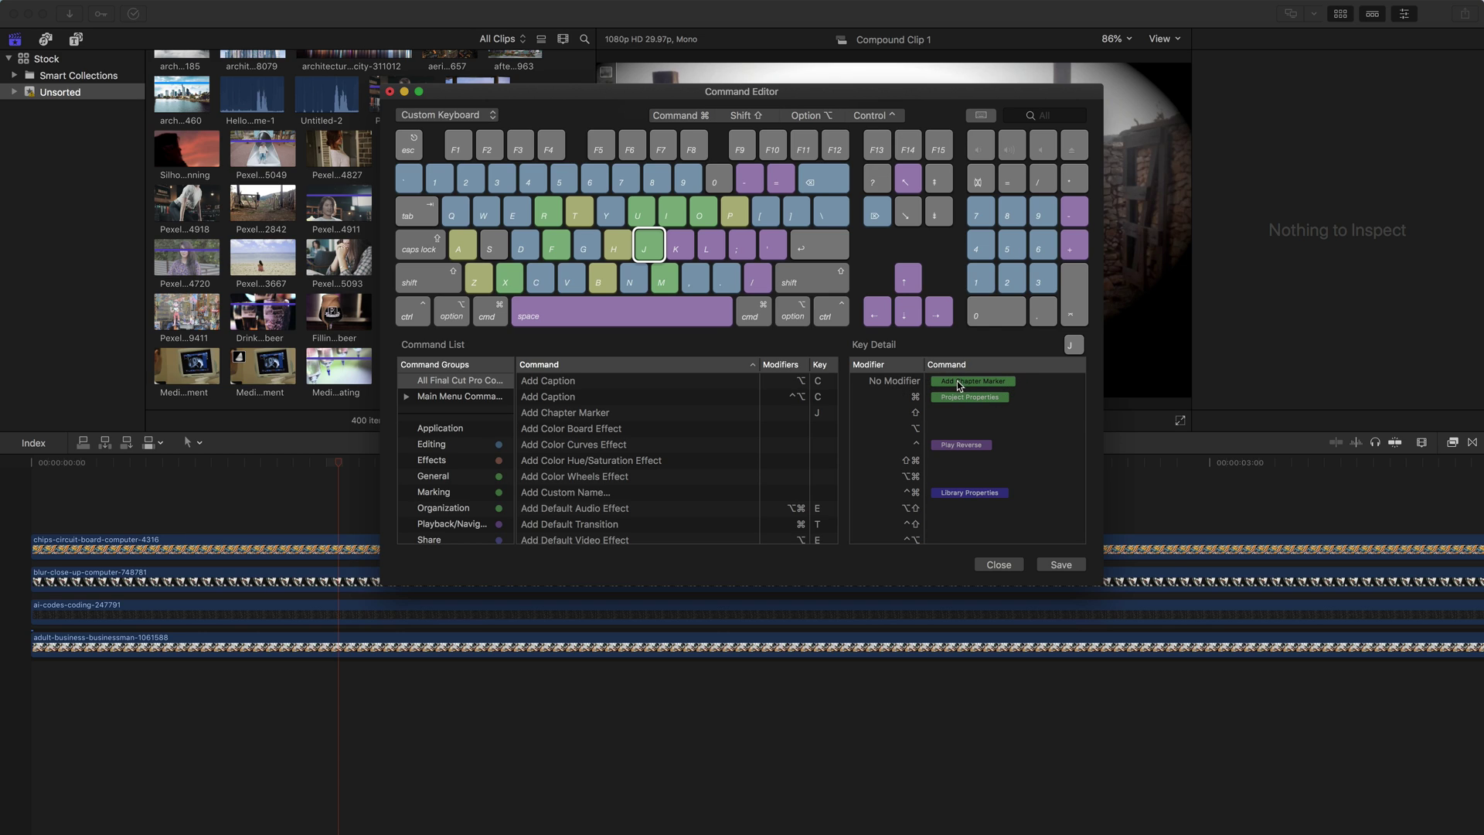
# Step: Move Add Chapter Marker to Shift-J and restore Play Reverse on unmodified J
pyautogui.moveTo(958, 381); pyautogui.dragTo(954, 416)
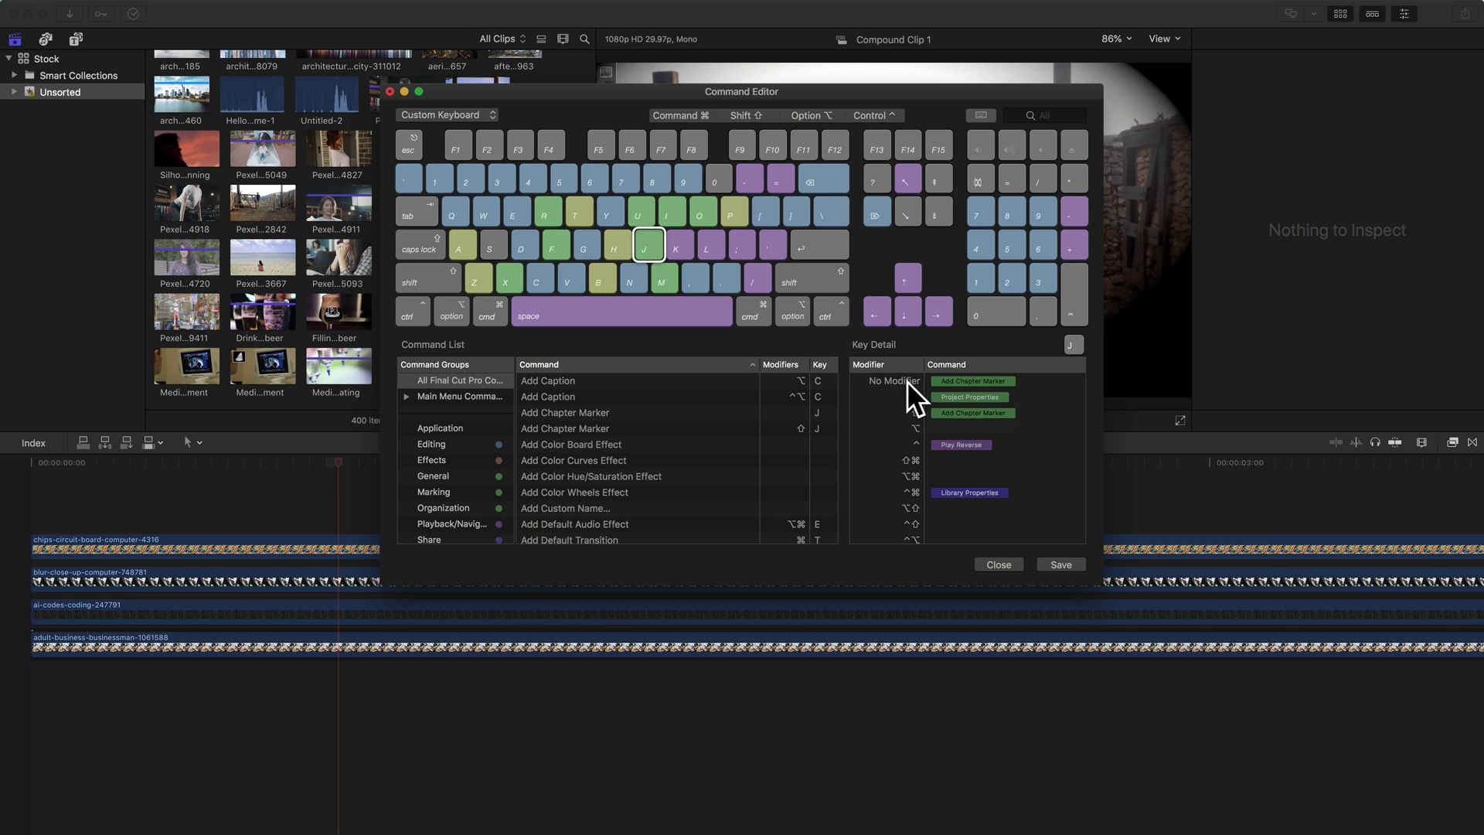
pyautogui.moveTo(950, 444)
pyautogui.mouseDown()
pyautogui.moveTo(965, 410)
pyautogui.moveTo(951, 382)
pyautogui.mouseUp()
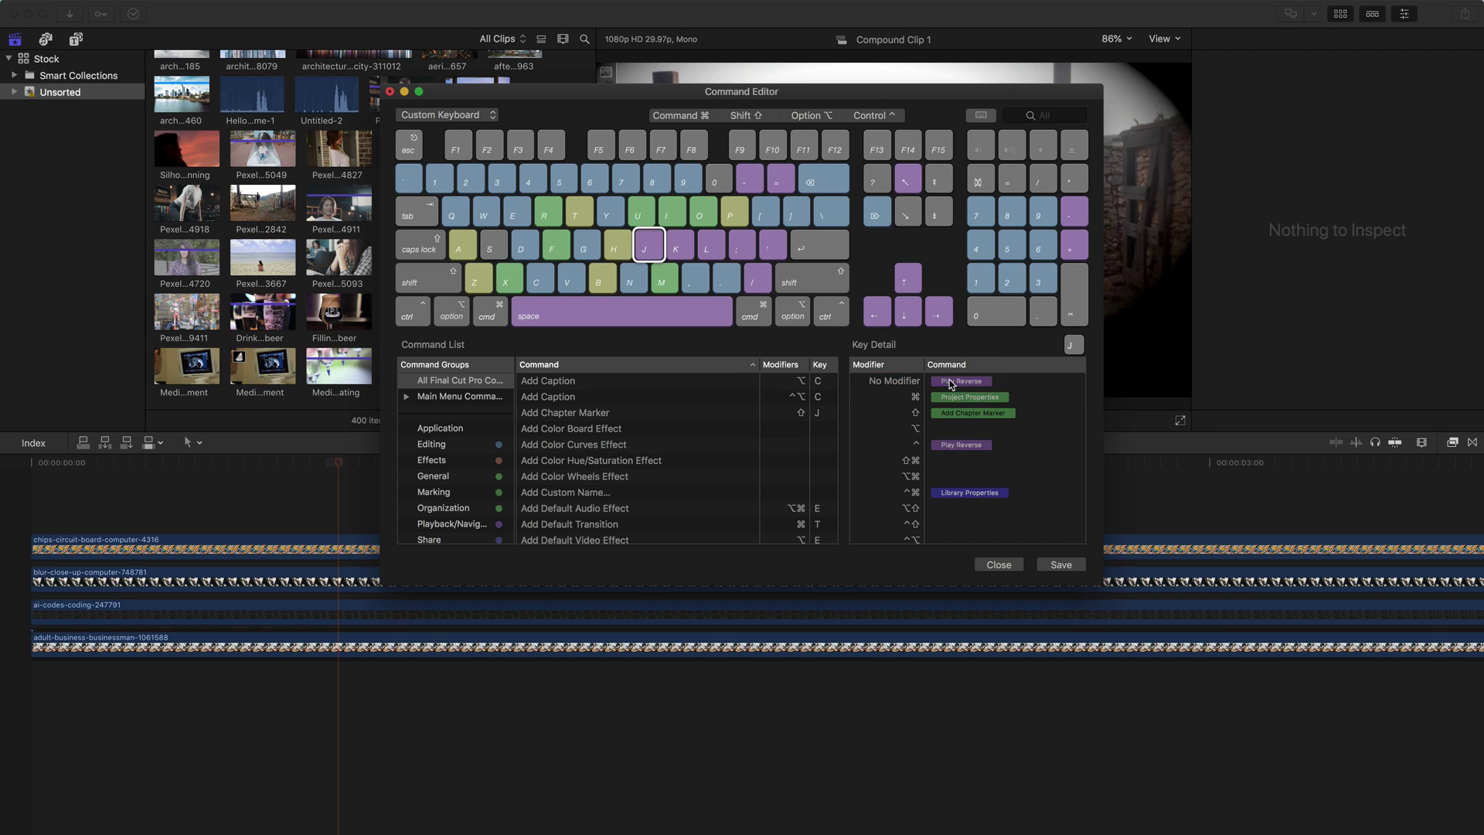
# Step: Show the A key's assignments, scroll the Command List, and toggle the keyboard highlighting
pyautogui.click(461, 248)
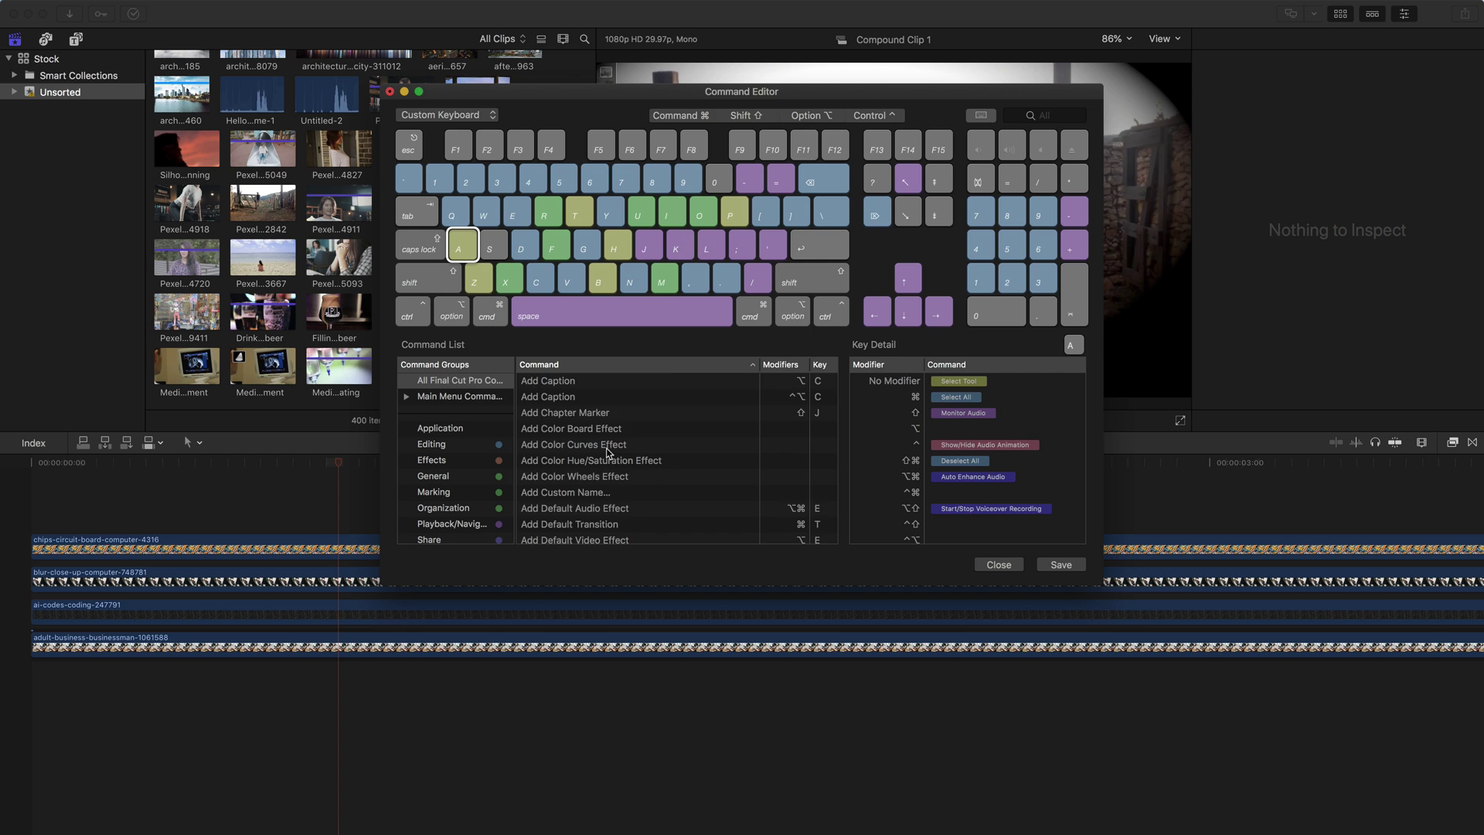
pyautogui.scroll(-20, 607, 453)
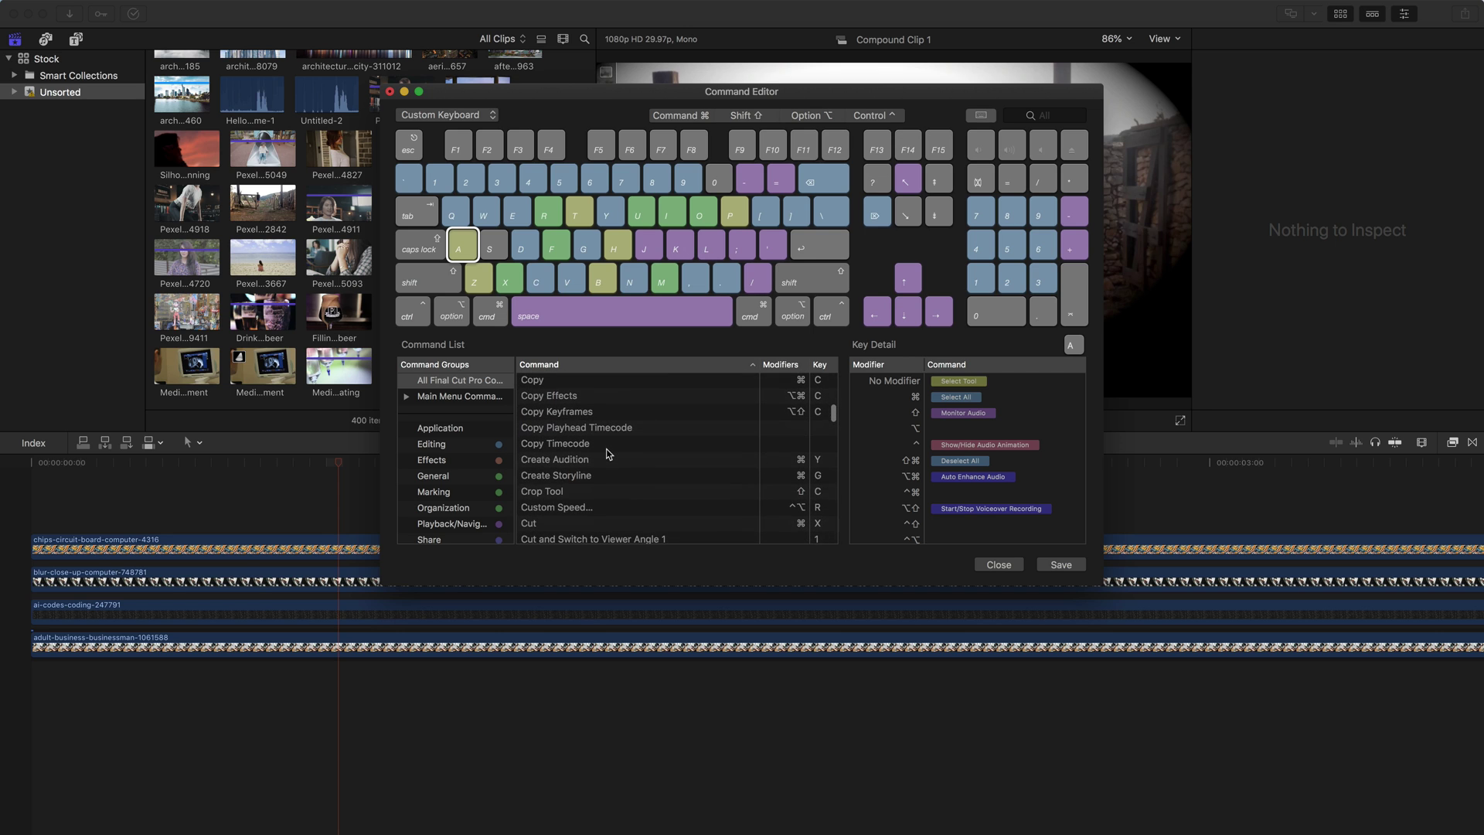
pyautogui.scroll(-20, 608, 453)
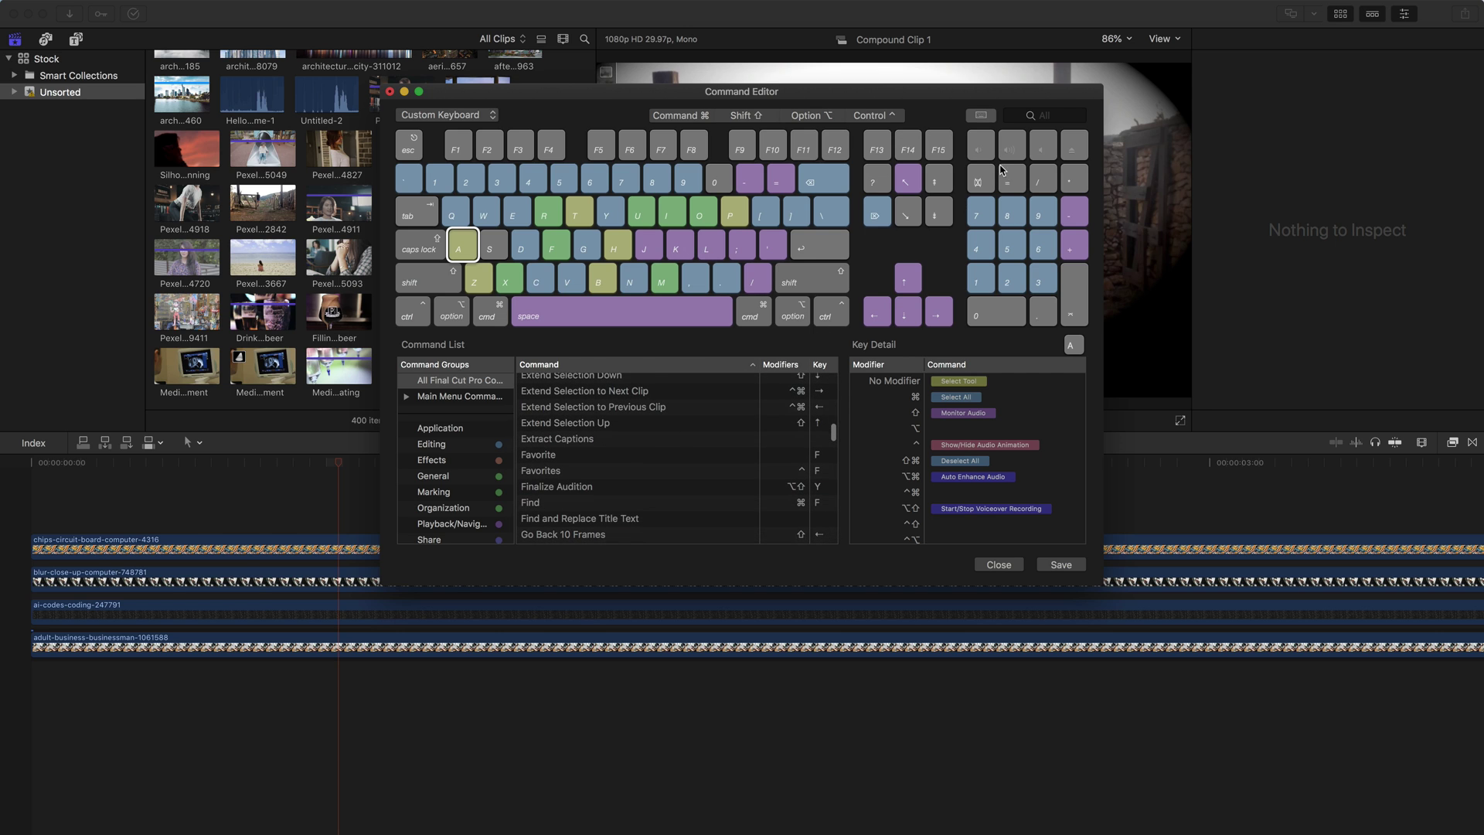
pyautogui.click(1031, 115)
pyautogui.click(978, 116)
pyautogui.click(979, 118)
# Step: List the Marking group commands, such as Set Range Start on I and Set Range End on O
pyautogui.click(443, 493)
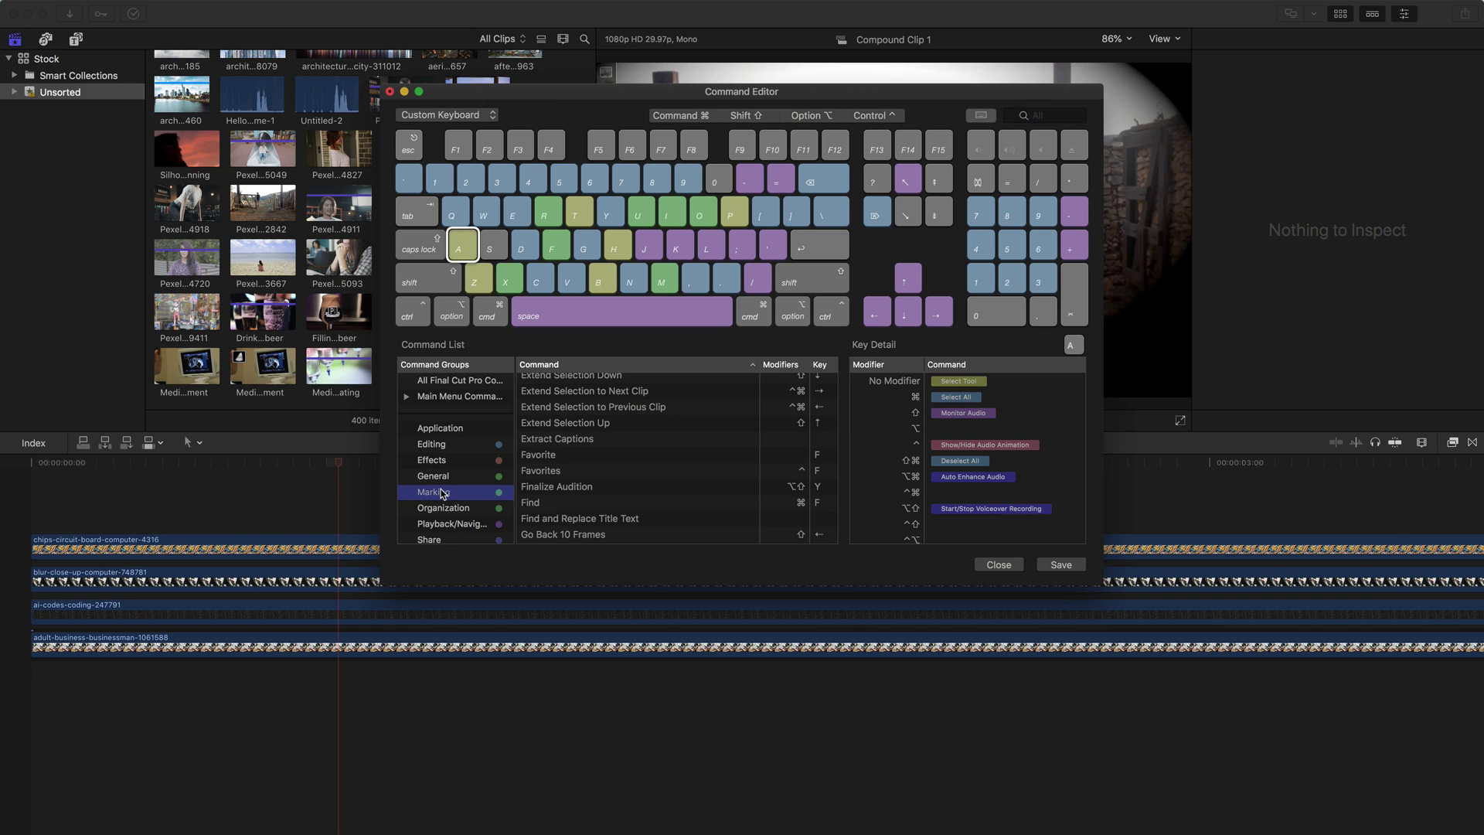
pyautogui.scroll(10, 615, 483)
pyautogui.scroll(-5, 614, 485)
pyautogui.scroll(-5, 611, 475)
pyautogui.scroll(-10, 607, 469)
pyautogui.scroll(-2, 456, 479)
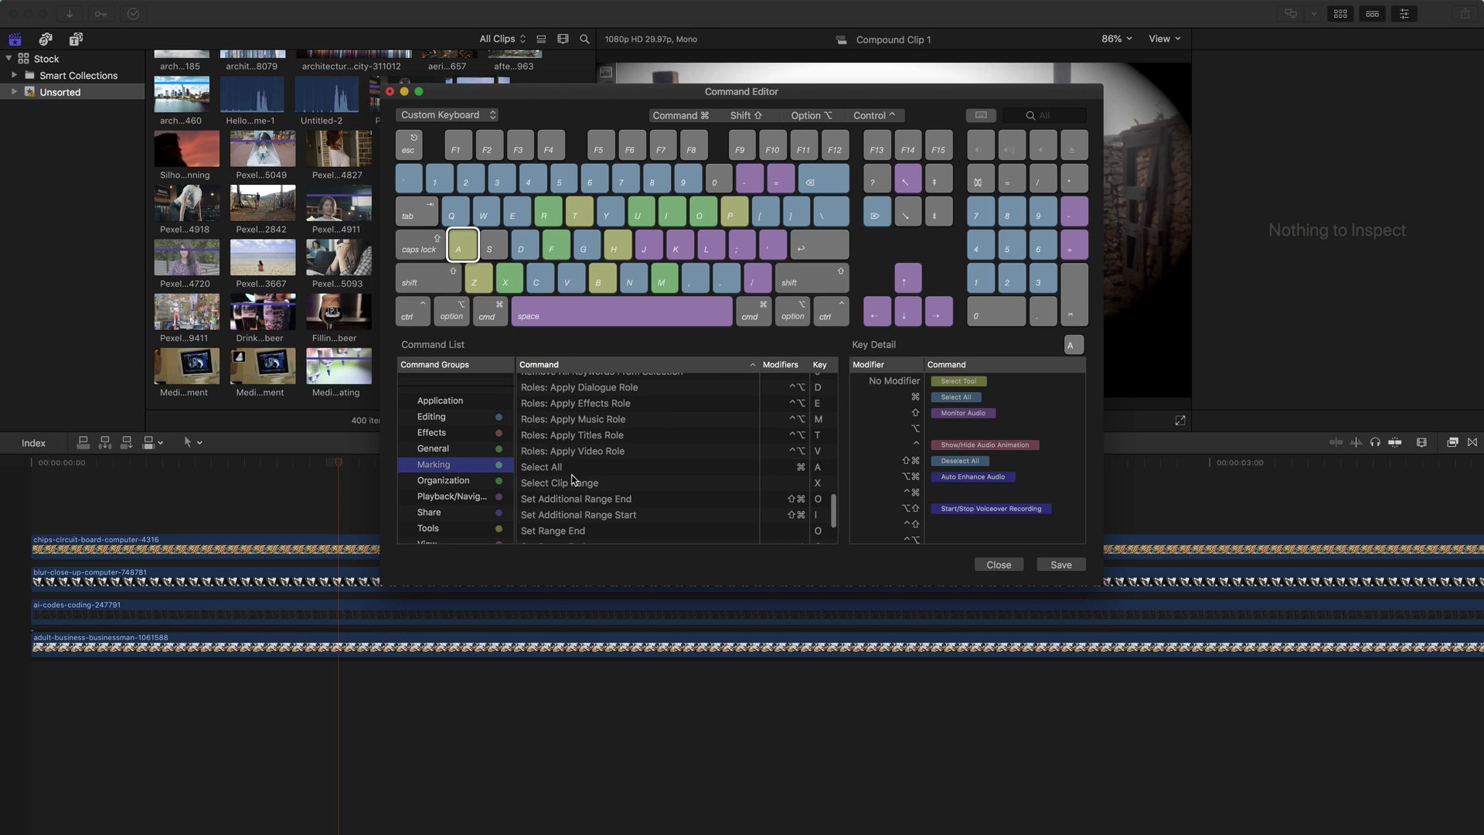
pyautogui.scroll(-5, 572, 479)
pyautogui.scroll(-2, 456, 464)
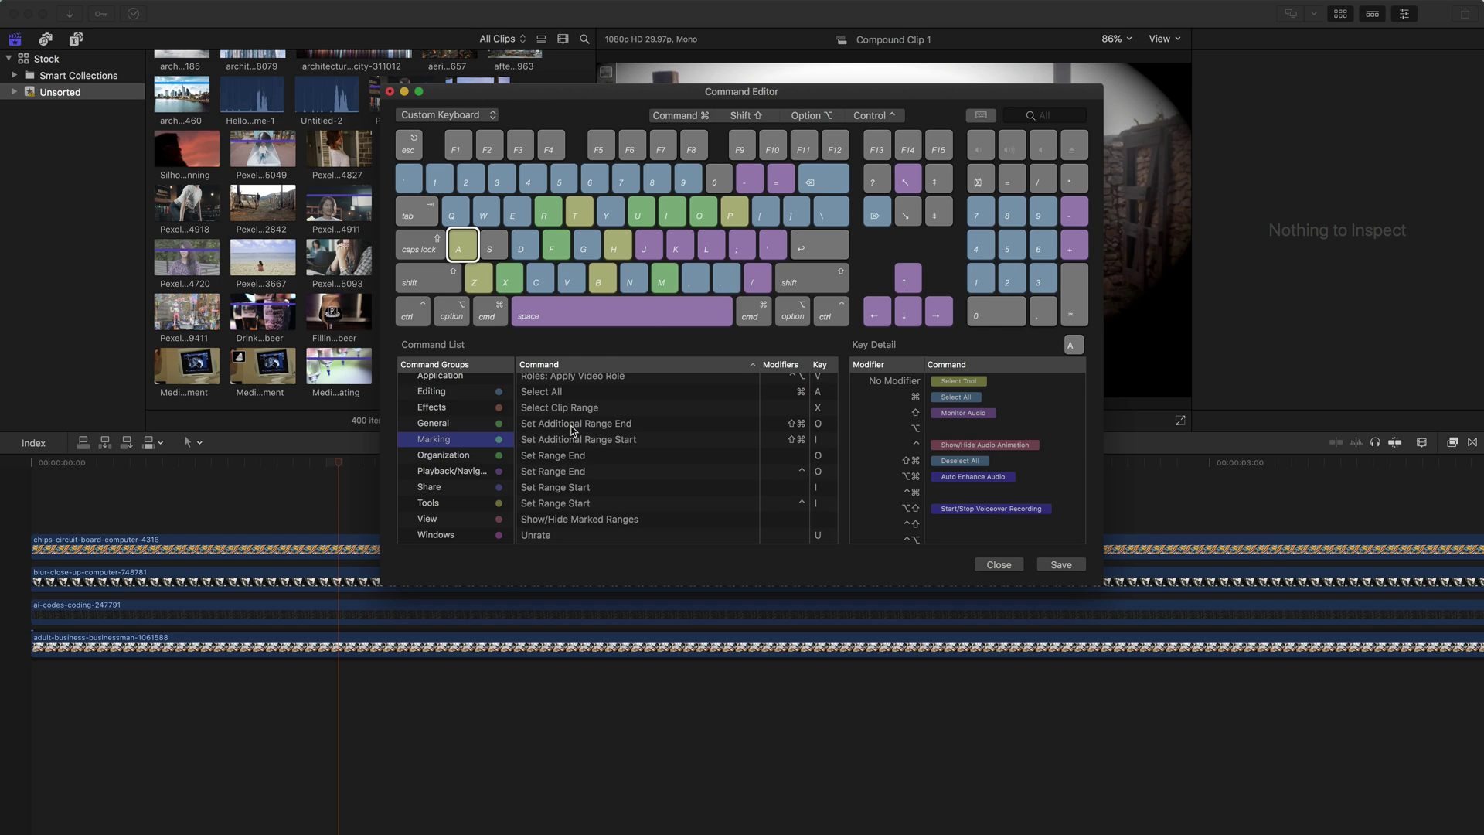
# Step: Assign Command-D to Send to Compressor from the Share group, reassigning it away from Duplicate
pyautogui.click(445, 493)
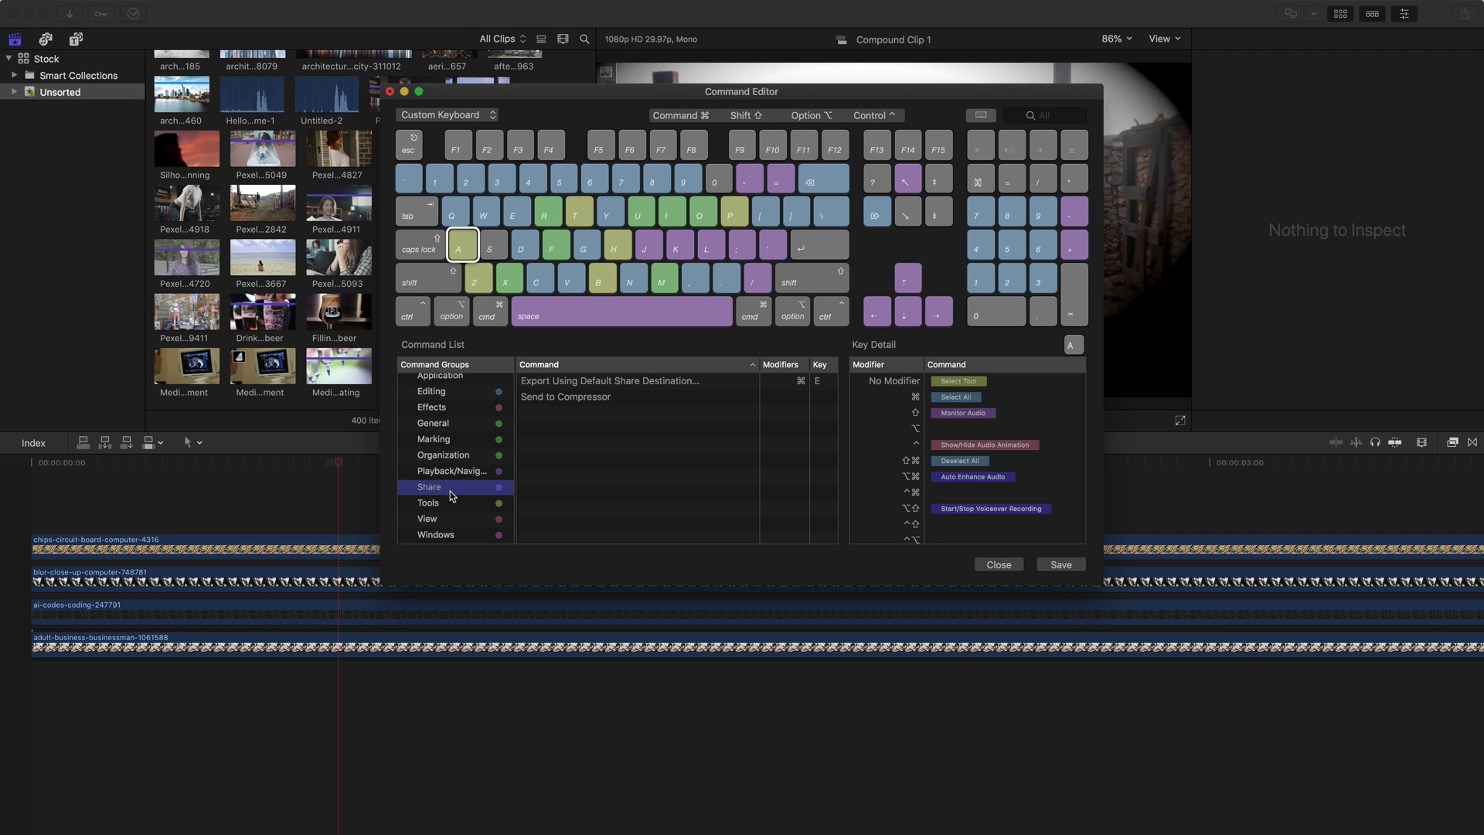
pyautogui.click(567, 398)
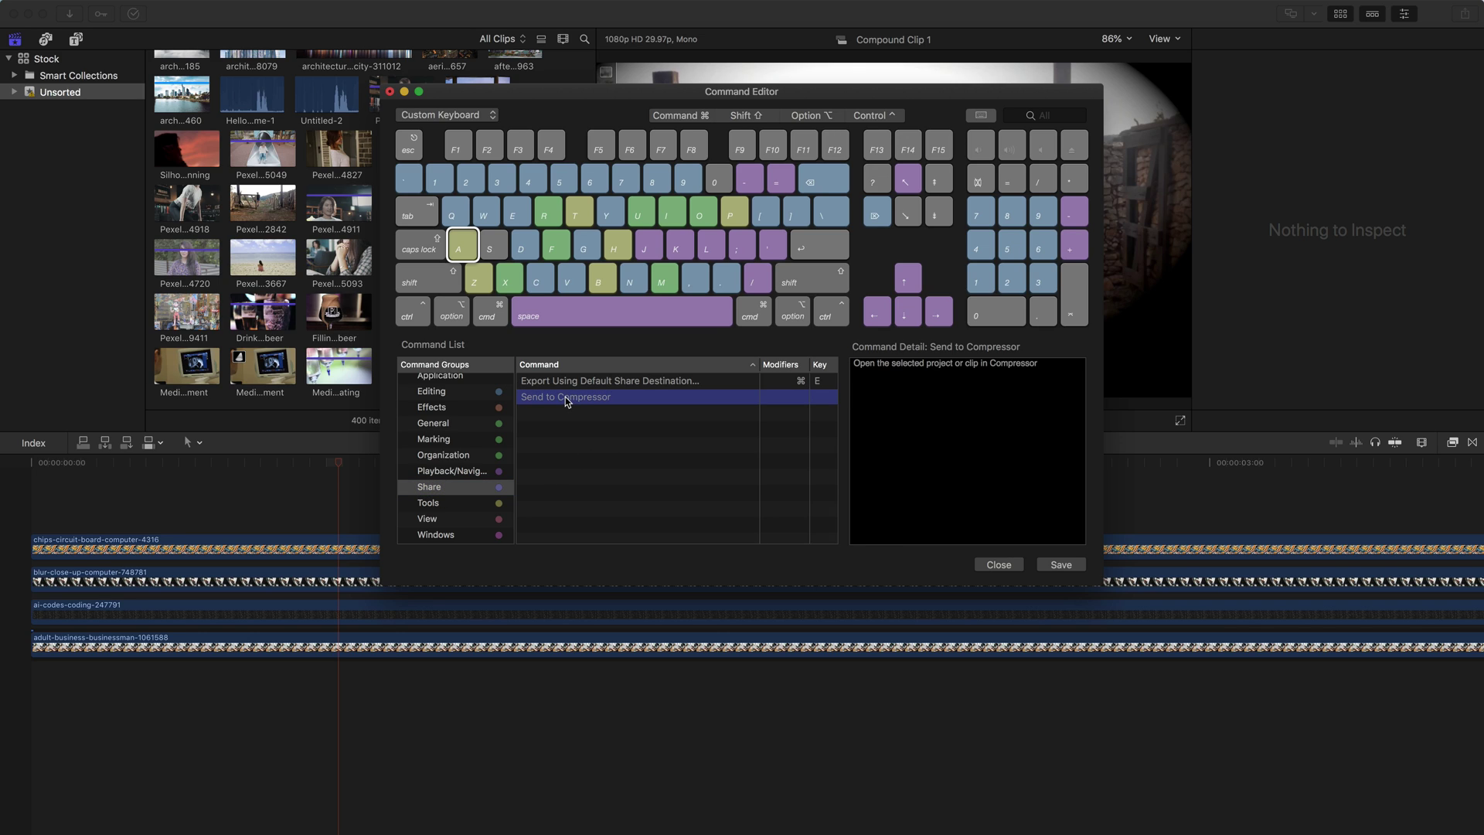
pyautogui.moveTo(564, 397)
pyautogui.mouseDown()
pyautogui.moveTo(542, 397)
pyautogui.moveTo(592, 199)
pyautogui.moveTo(568, 247)
pyautogui.moveTo(549, 240)
pyautogui.moveTo(572, 396)
pyautogui.mouseUp()
pyautogui.press('super+d')
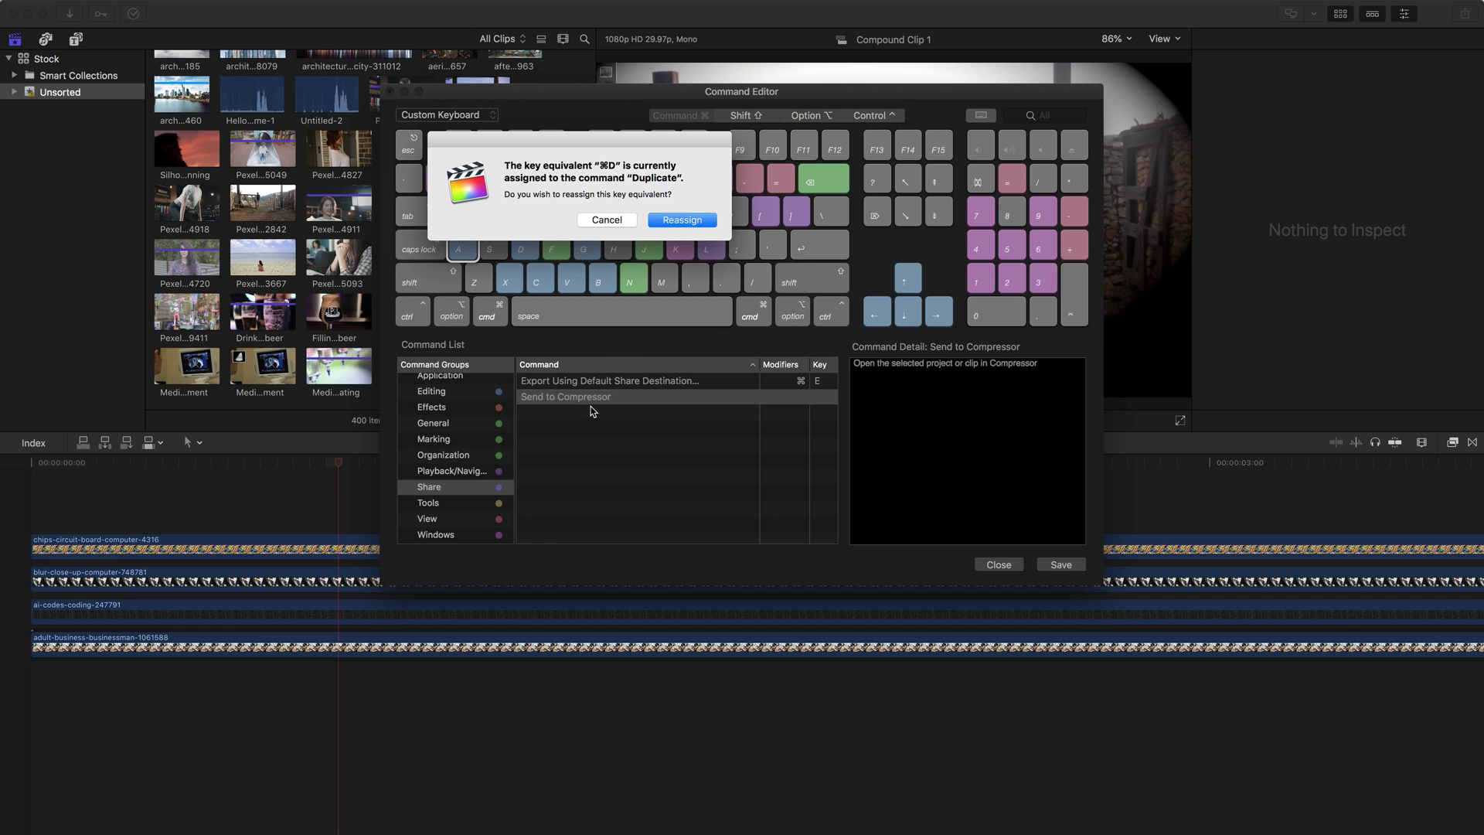
pyautogui.click(685, 221)
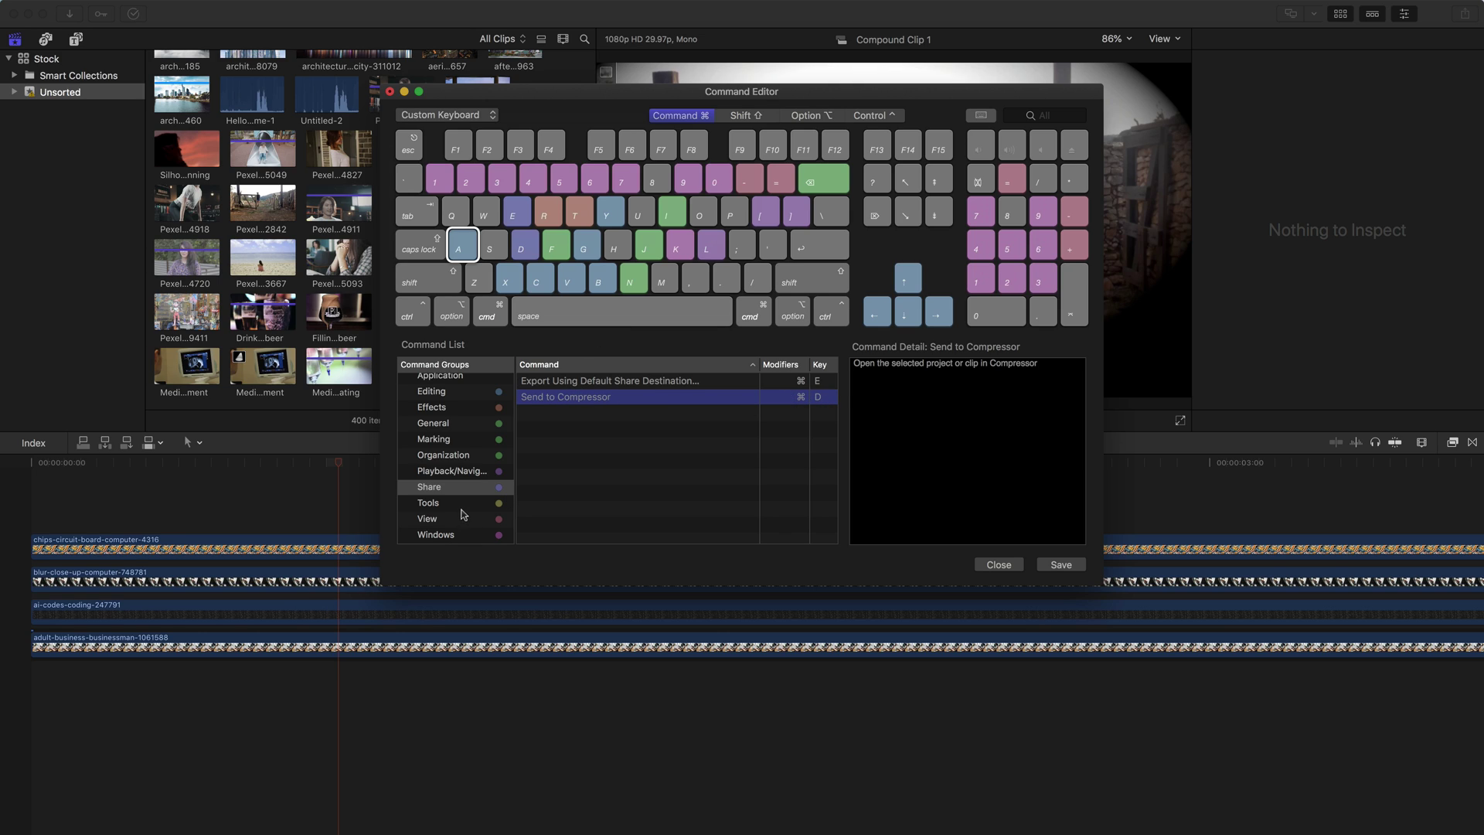
# Step: Reassign Option-Command-S from Clip Skimming to Analyze and Fix in the Organization group
pyautogui.click(467, 457)
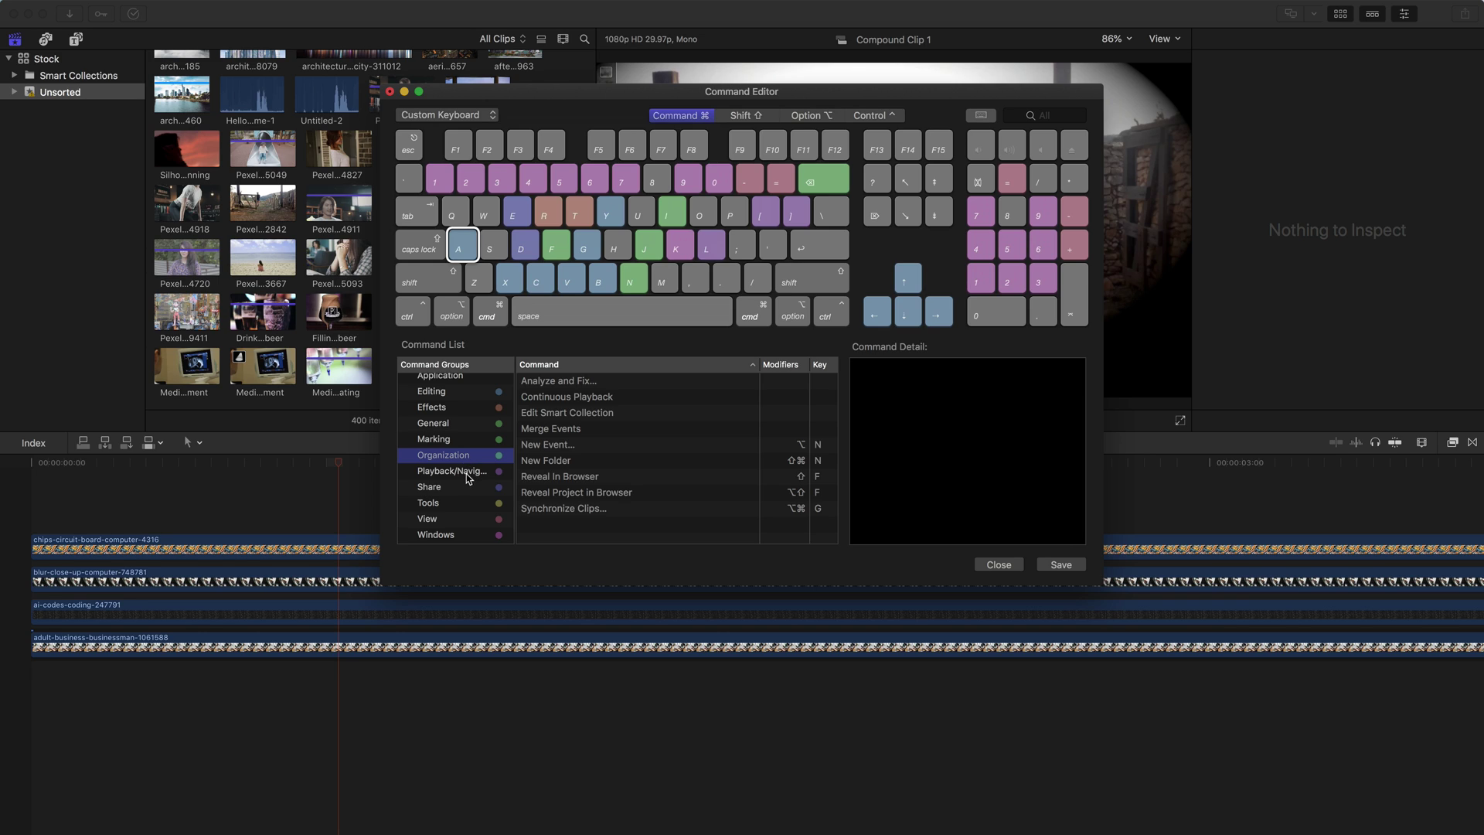
pyautogui.click(593, 382)
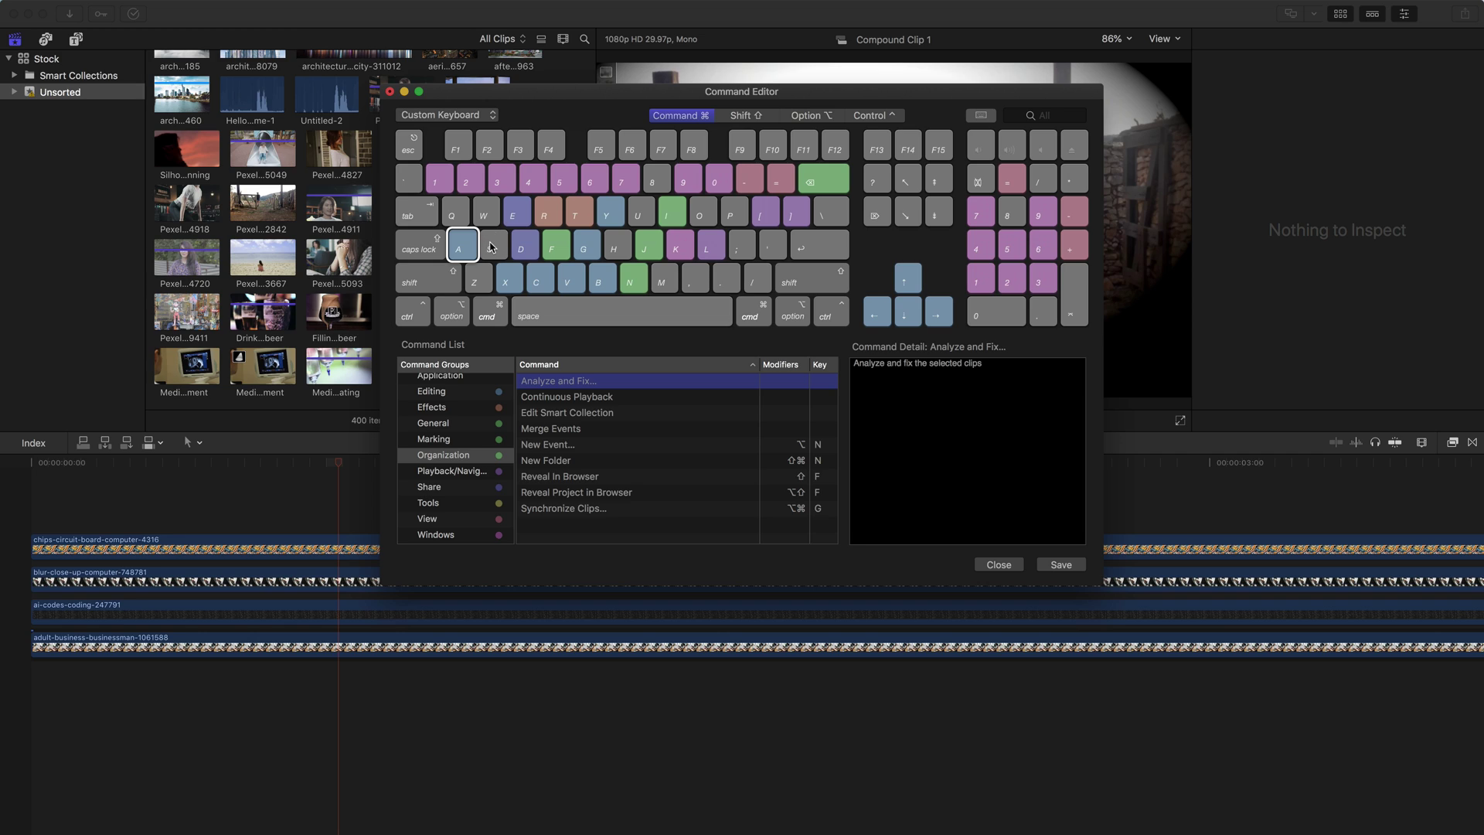
pyautogui.press('alt')
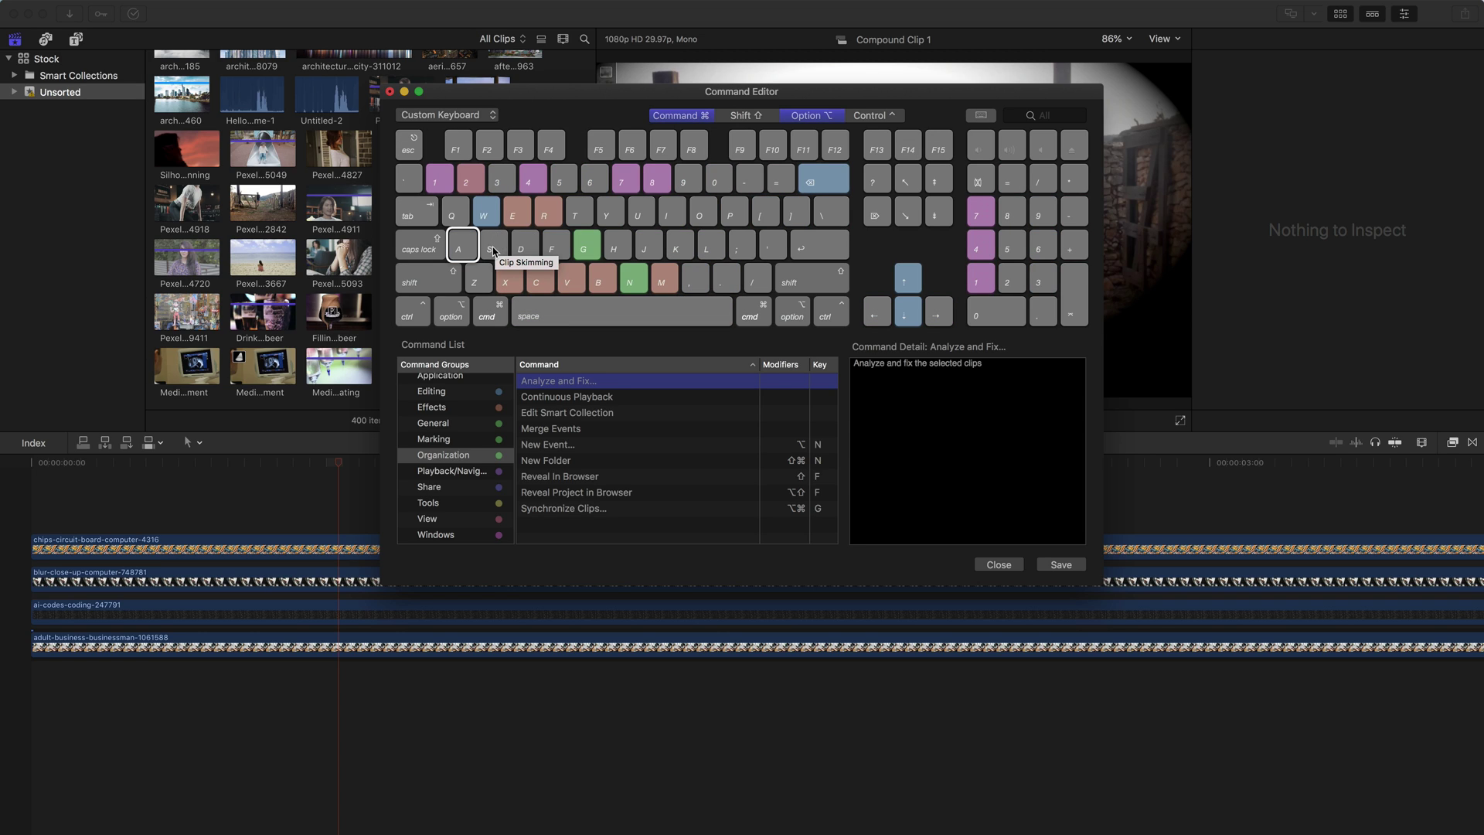
pyautogui.press('super+alt+s')
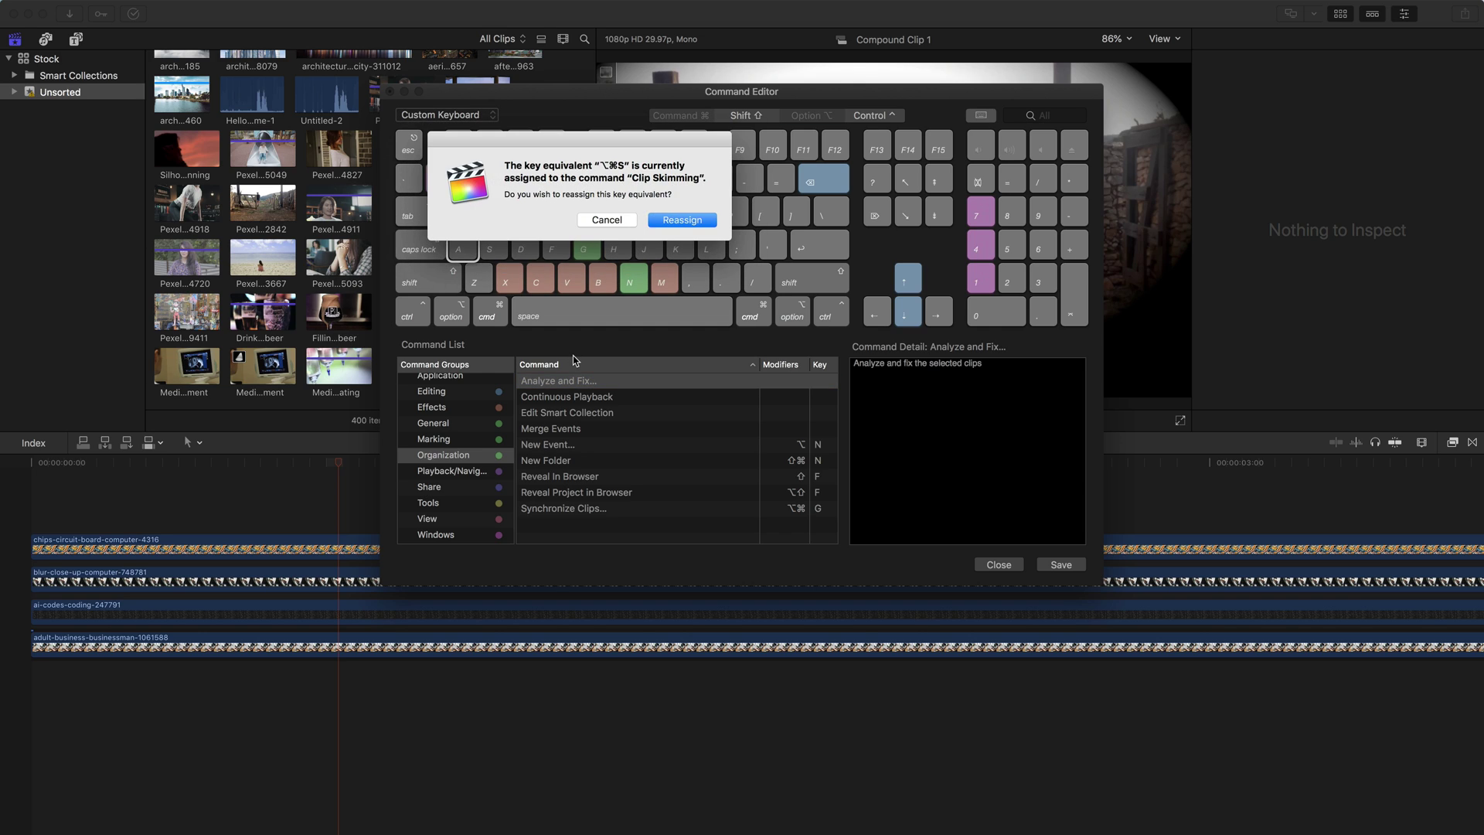
pyautogui.click(681, 222)
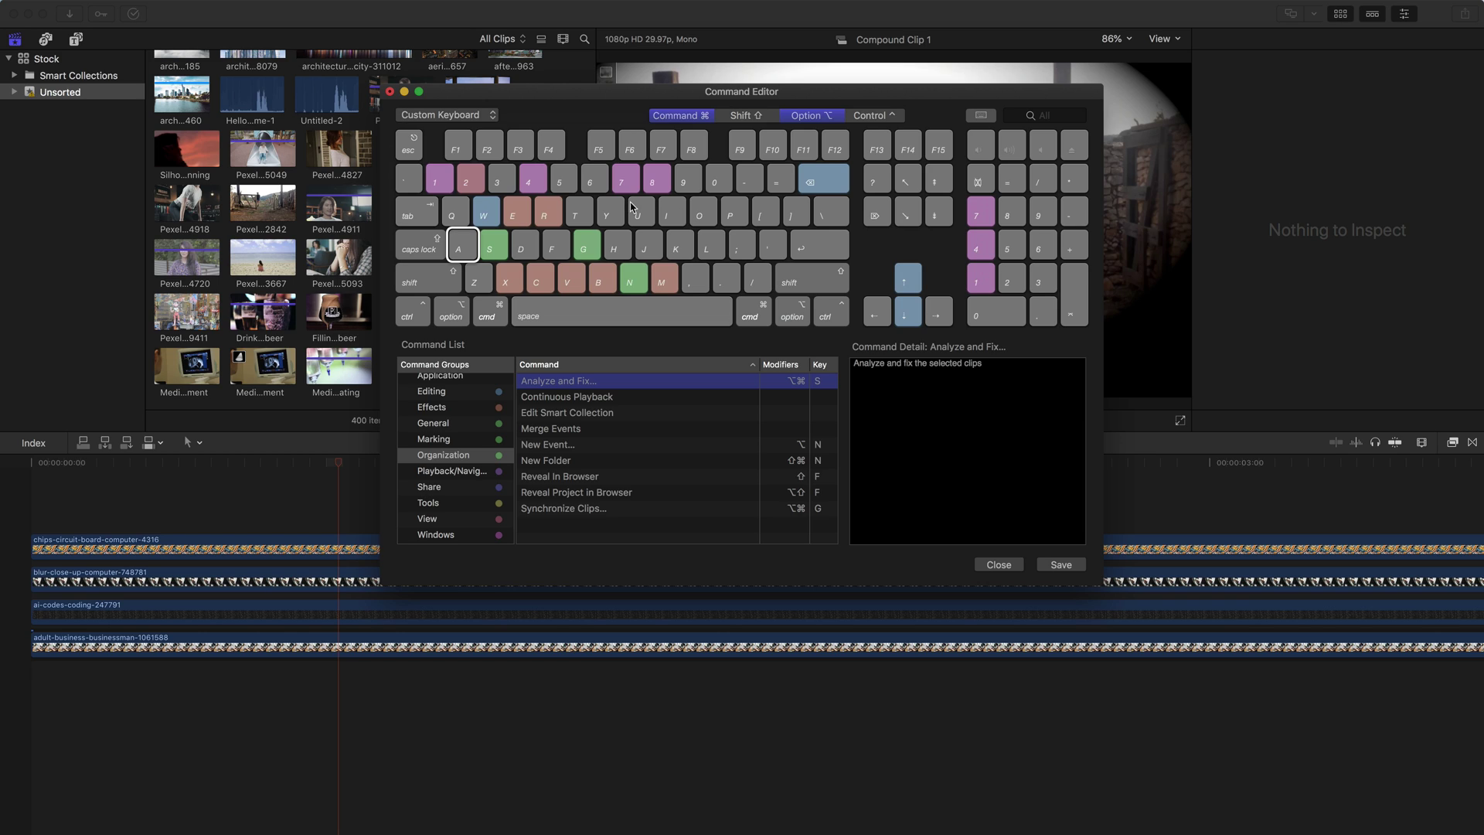
pyautogui.click(463, 118)
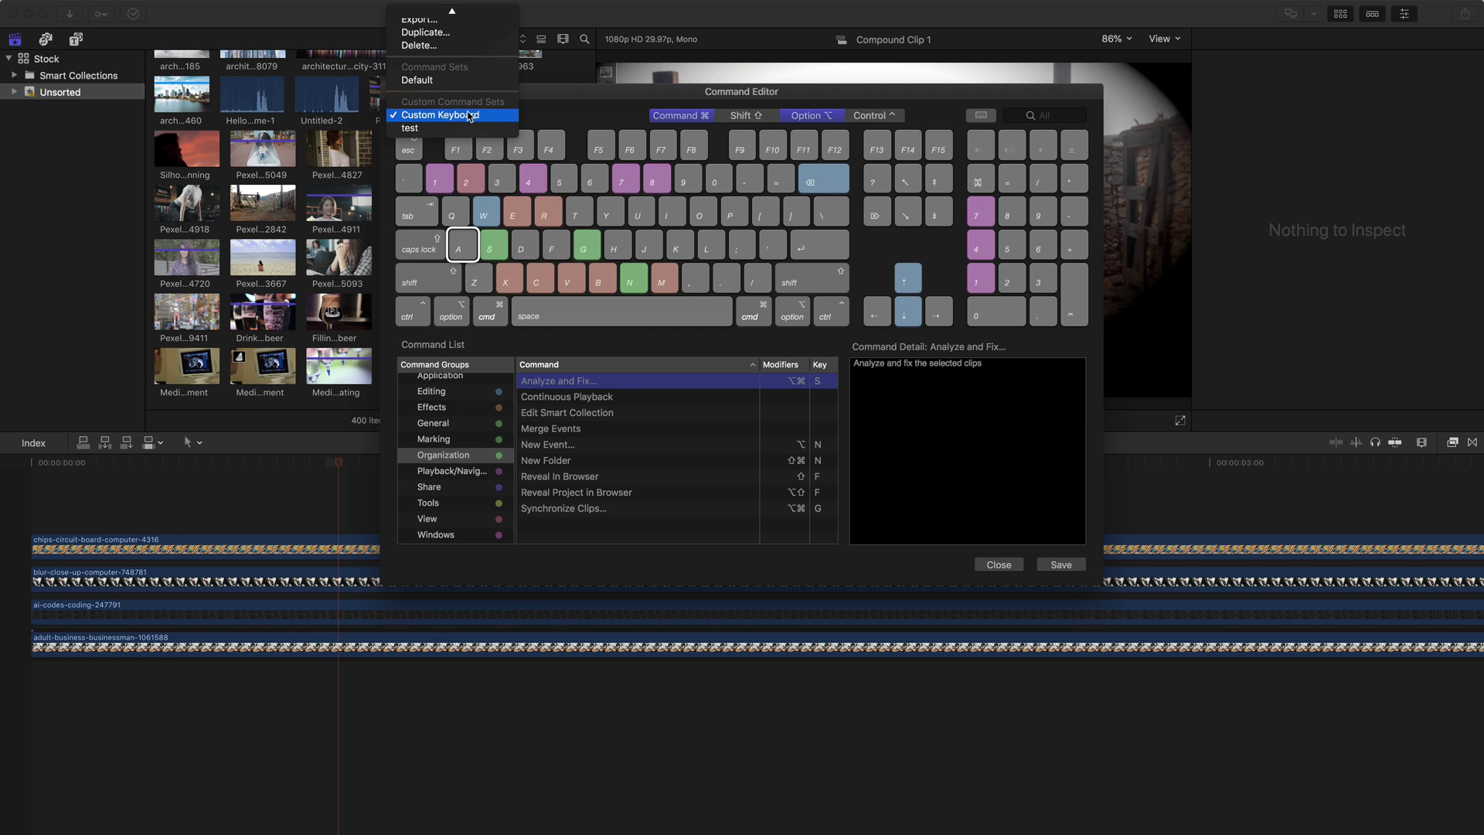
# Step: Export the Custom Keyboard command set to the Desktop and close the Command Editor
pyautogui.moveTo(470, 8)
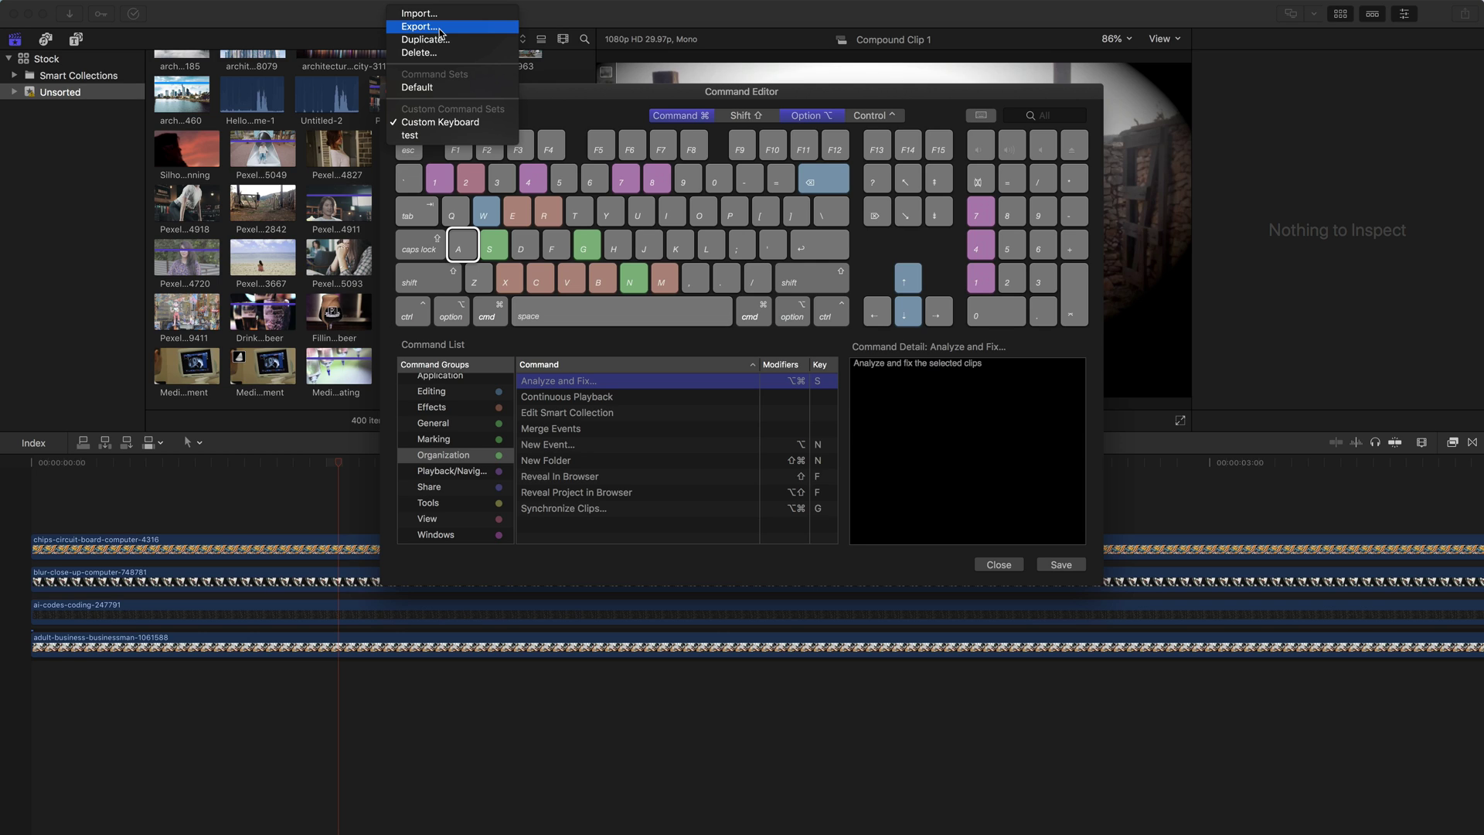
pyautogui.click(440, 27)
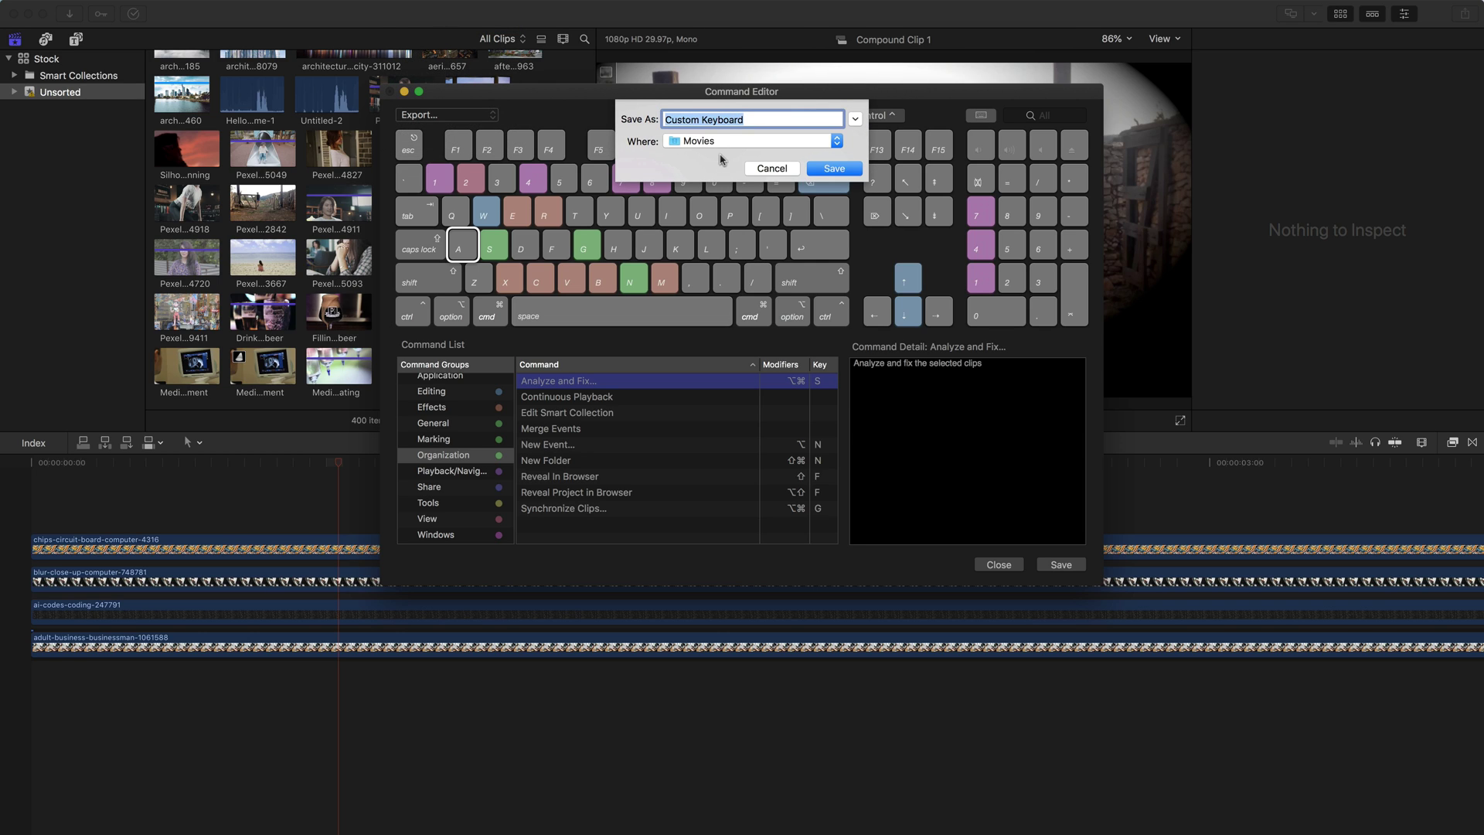
pyautogui.click(701, 143)
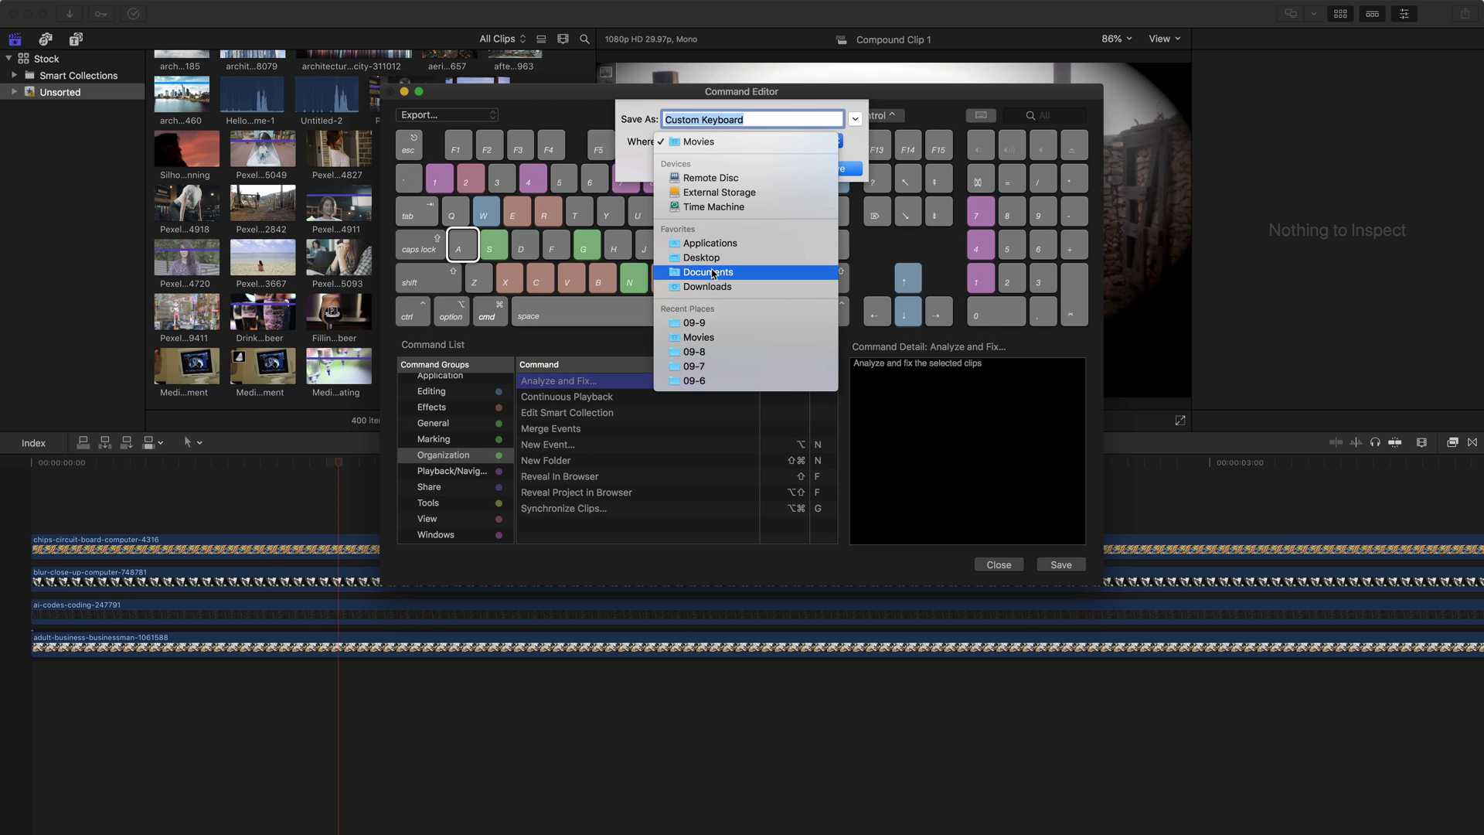
pyautogui.click(733, 248)
pyautogui.click(833, 169)
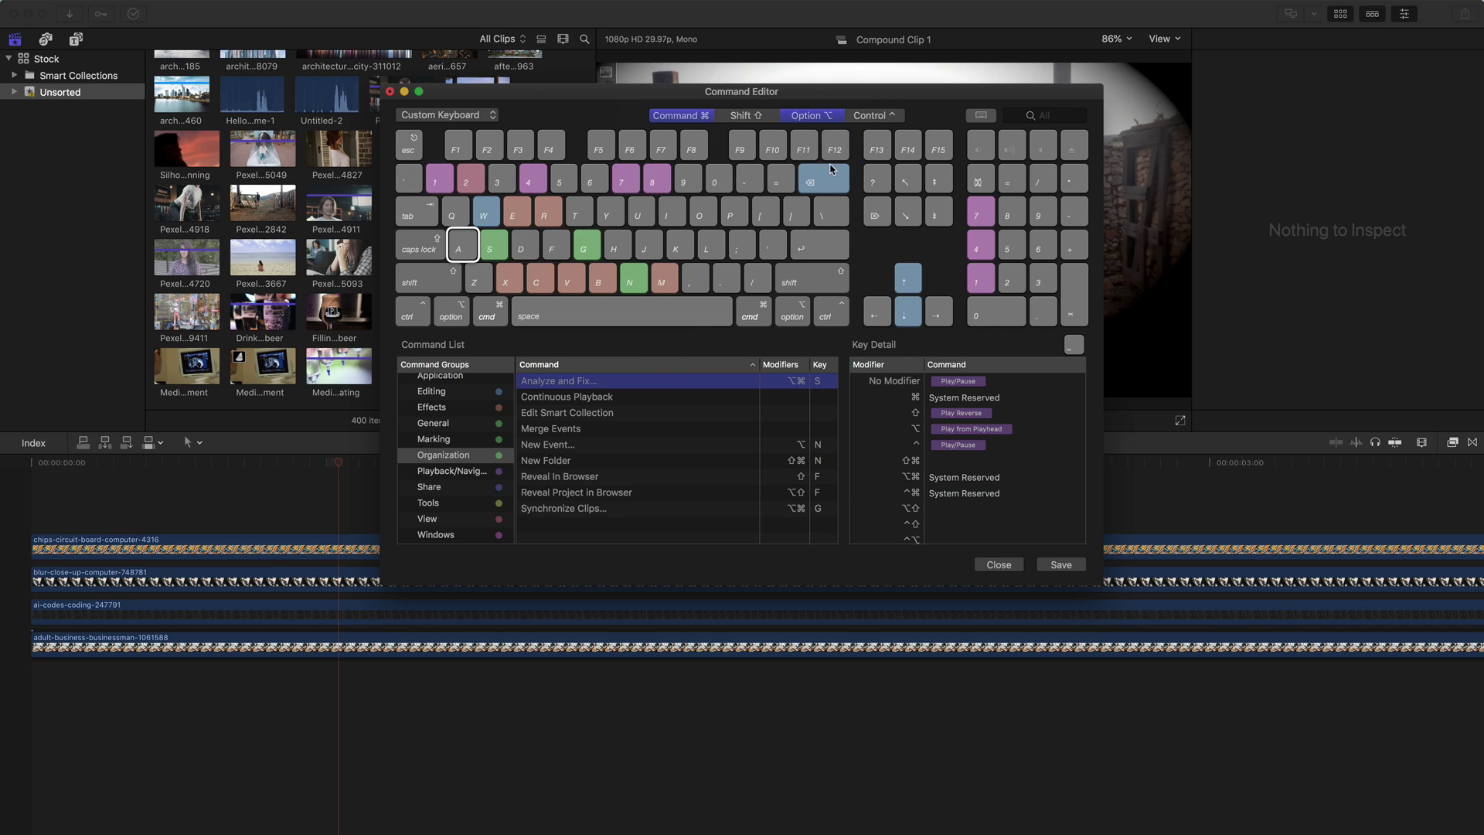
pyautogui.click(391, 92)
# Step: Save the shortcut changes, close Pond5, and open Get Info on the exported commandset file
pyautogui.click(859, 172)
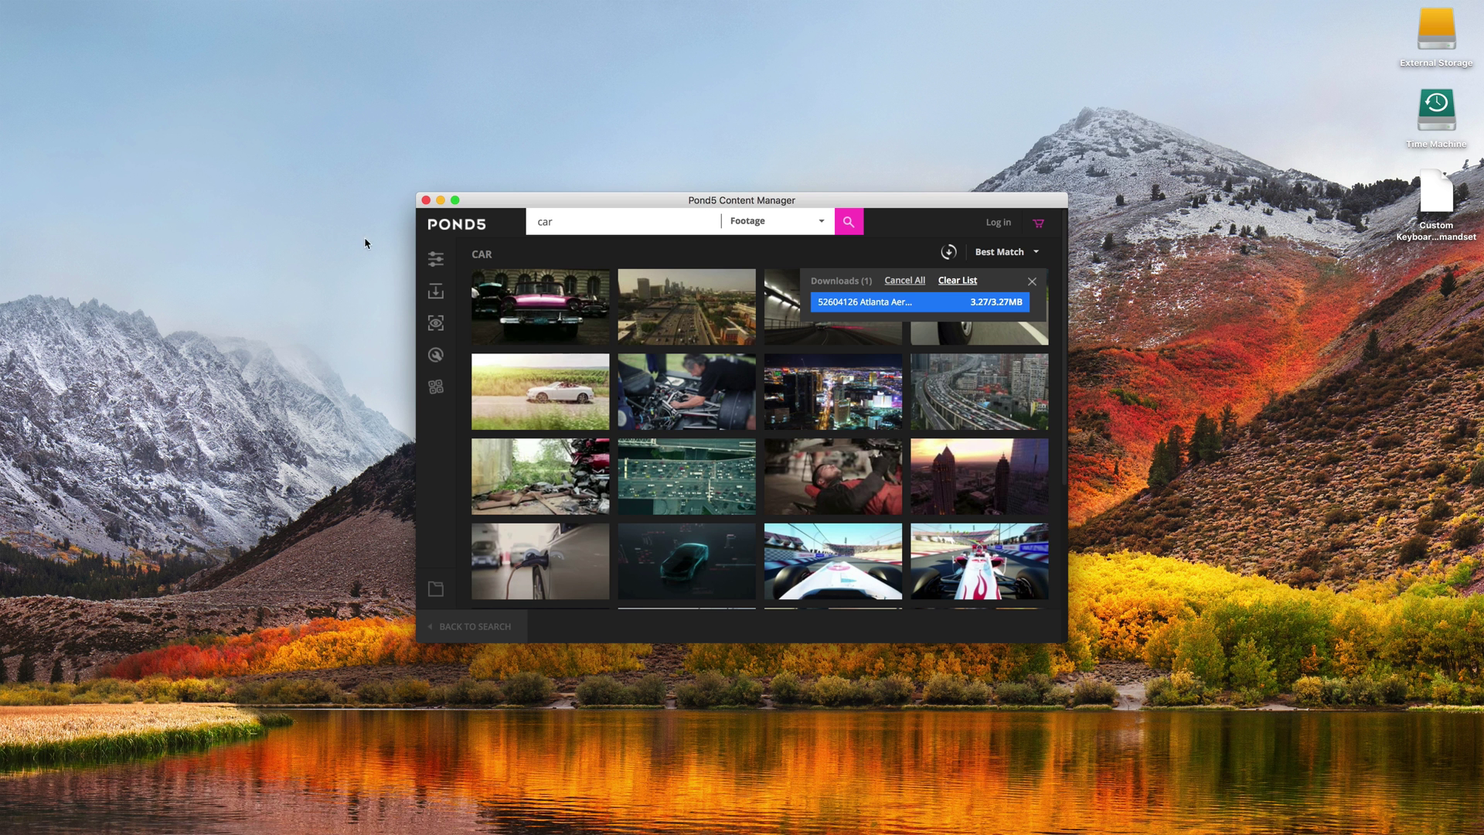
pyautogui.click(426, 201)
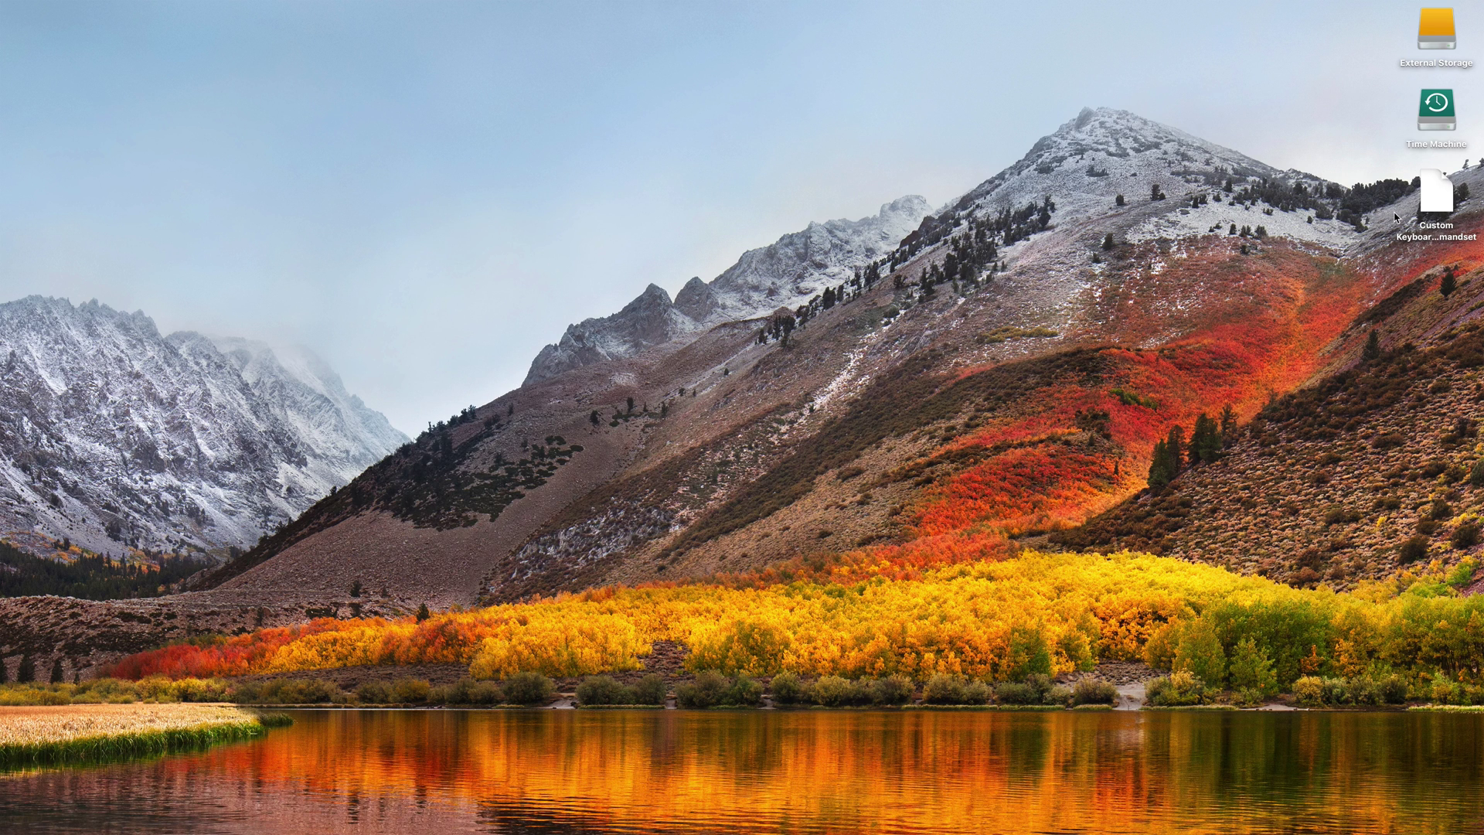
pyautogui.click(1440, 203)
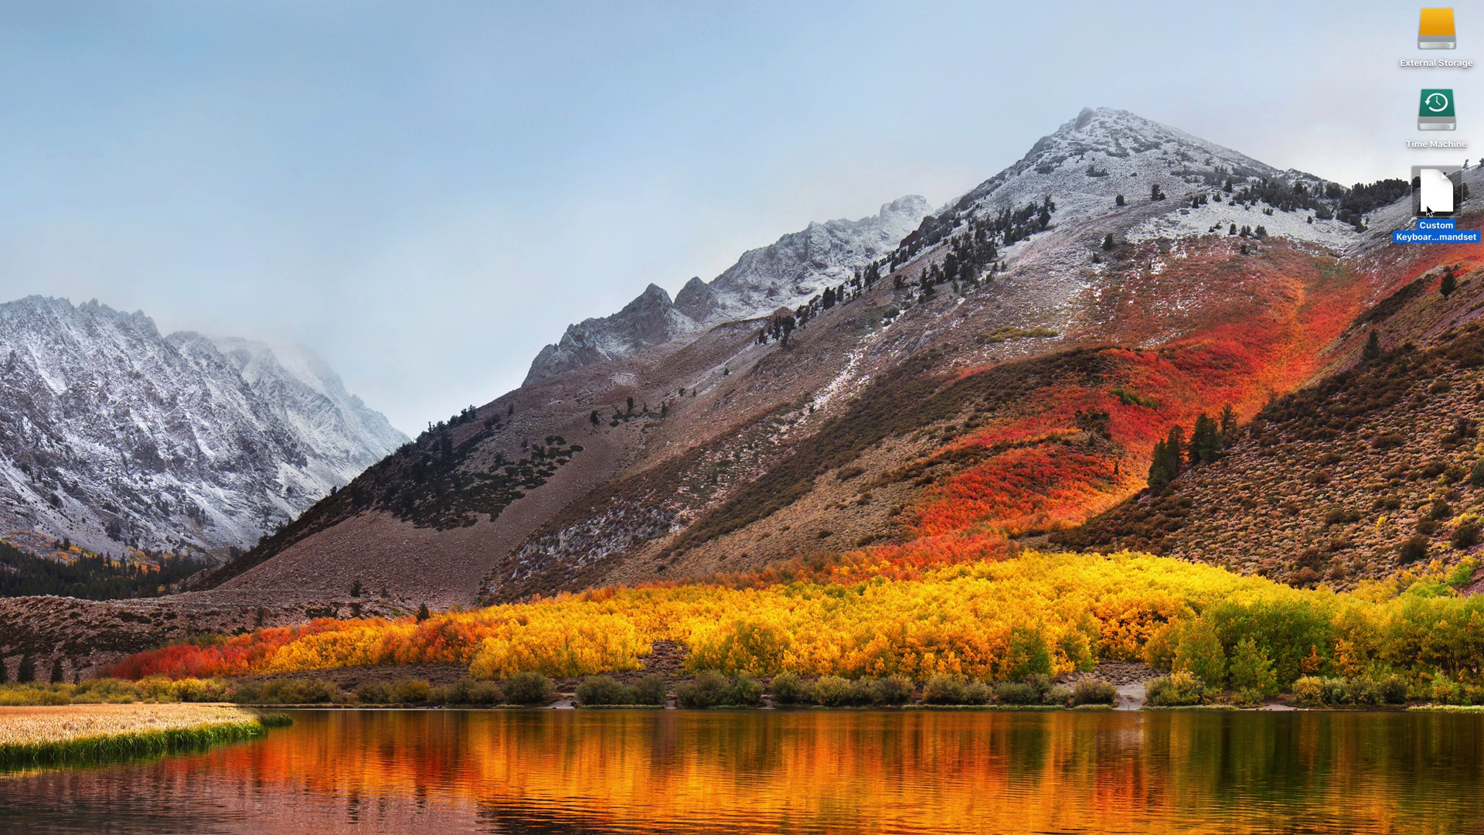
pyautogui.press('super+i')
# Step: Confirm the file's 19 KB size, close Get Info, and return to Final Cut Pro
pyautogui.moveTo(166, 36); pyautogui.dragTo(208, 37)
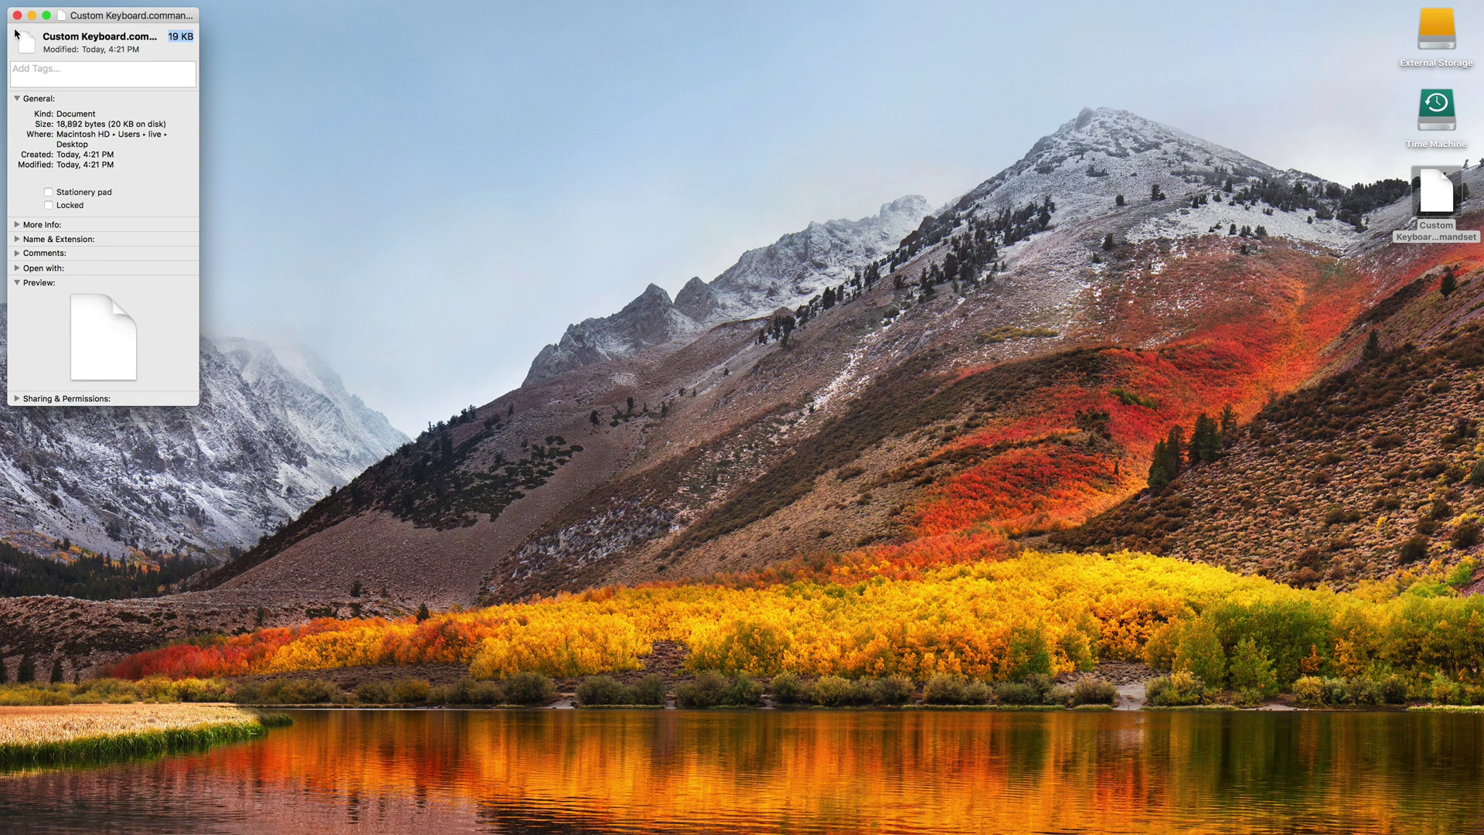
pyautogui.click(17, 15)
pyautogui.moveTo(435, 820)
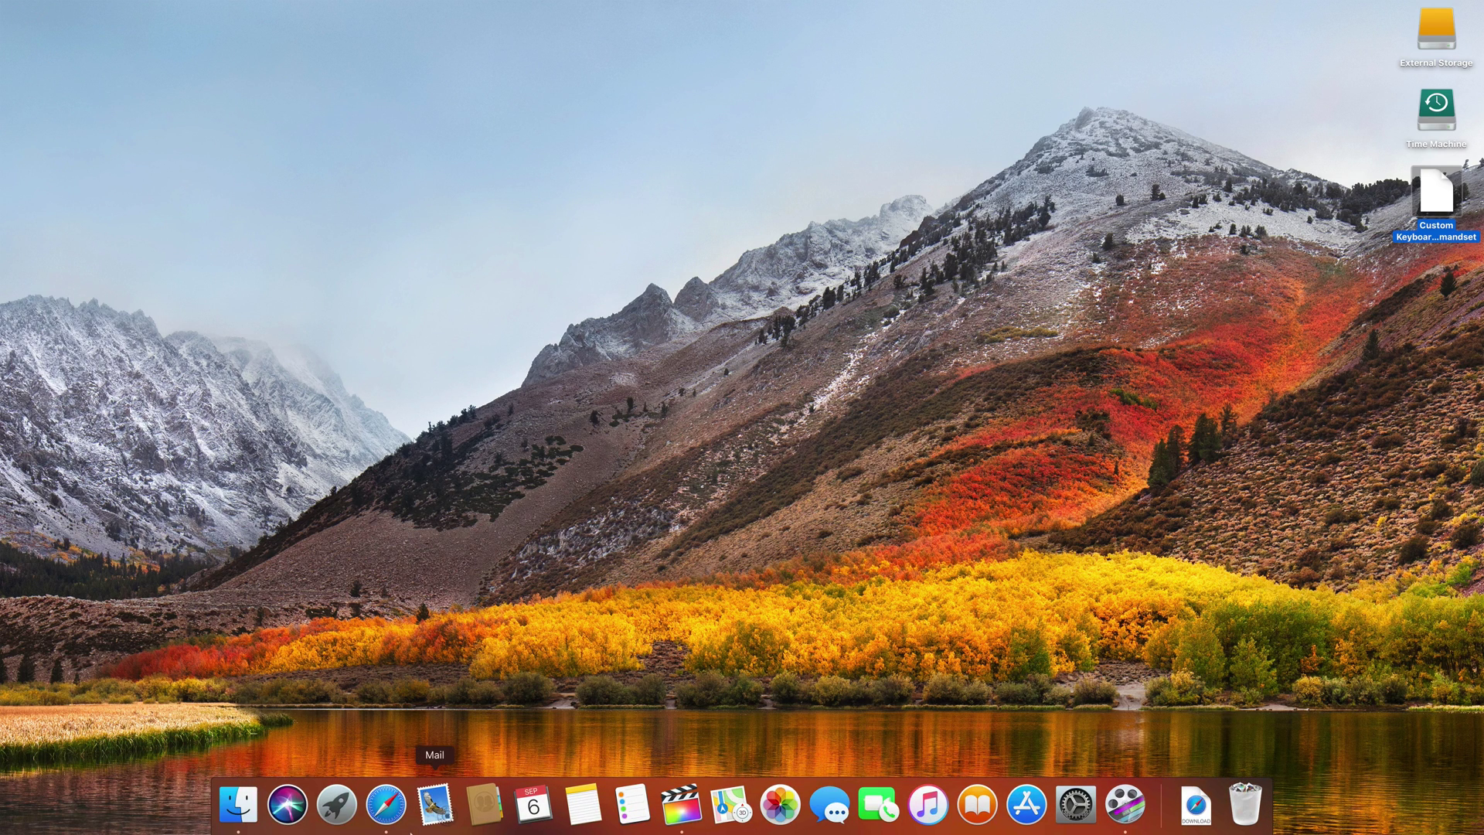
pyautogui.click(691, 822)
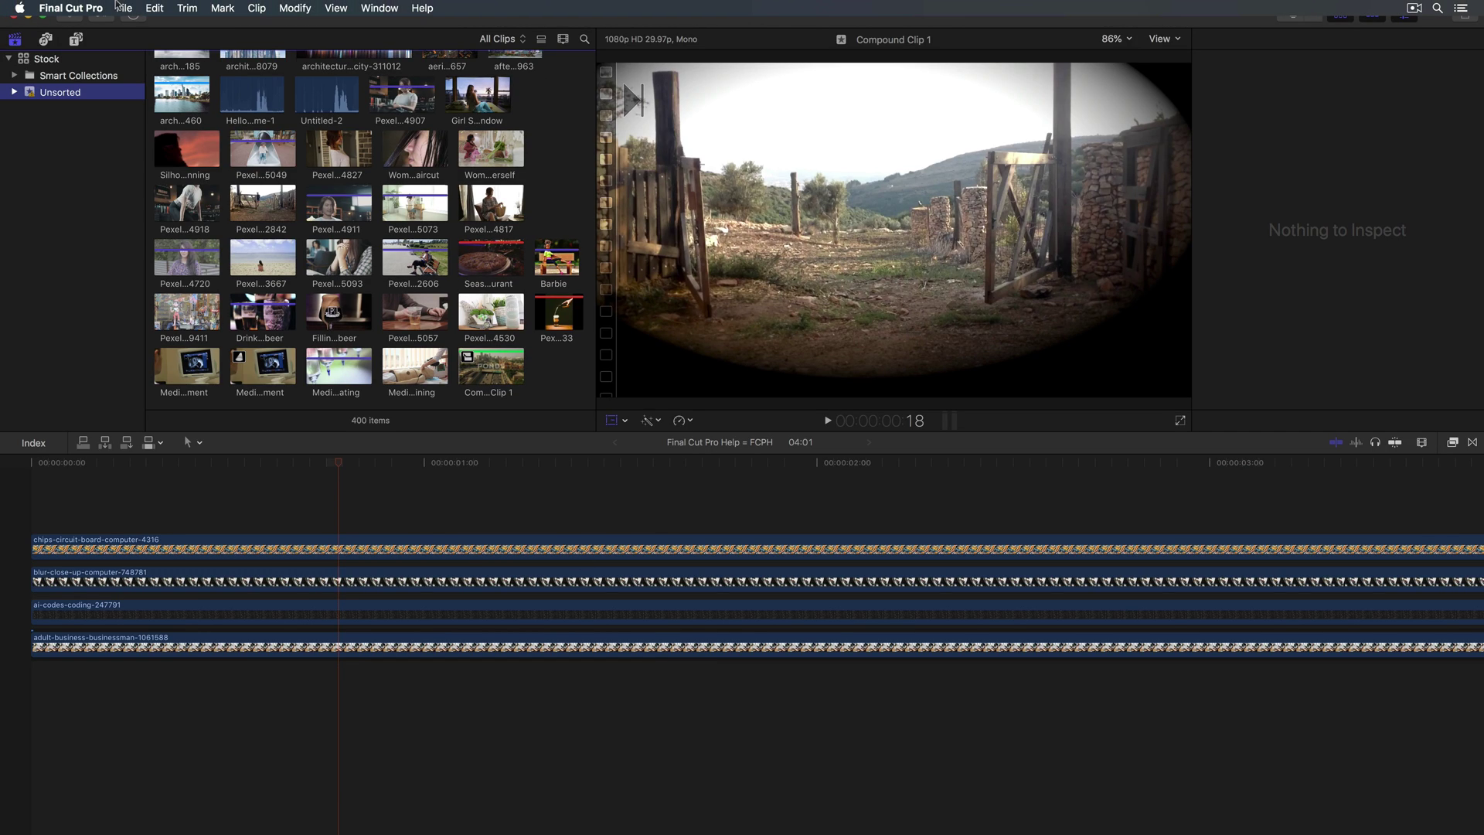
pyautogui.click(118, 8)
pyautogui.moveTo(91, 8)
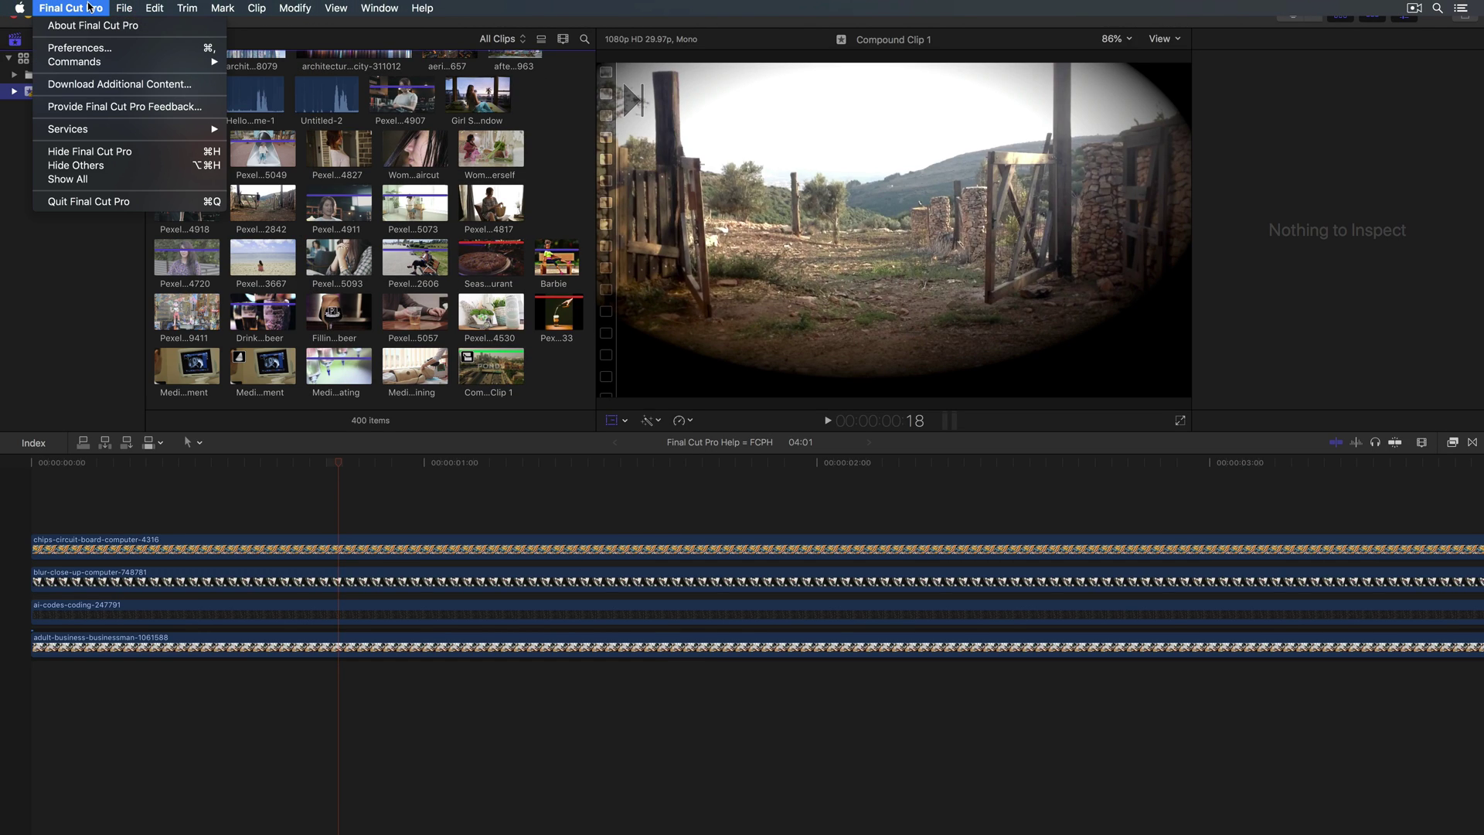
pyautogui.moveTo(91, 66)
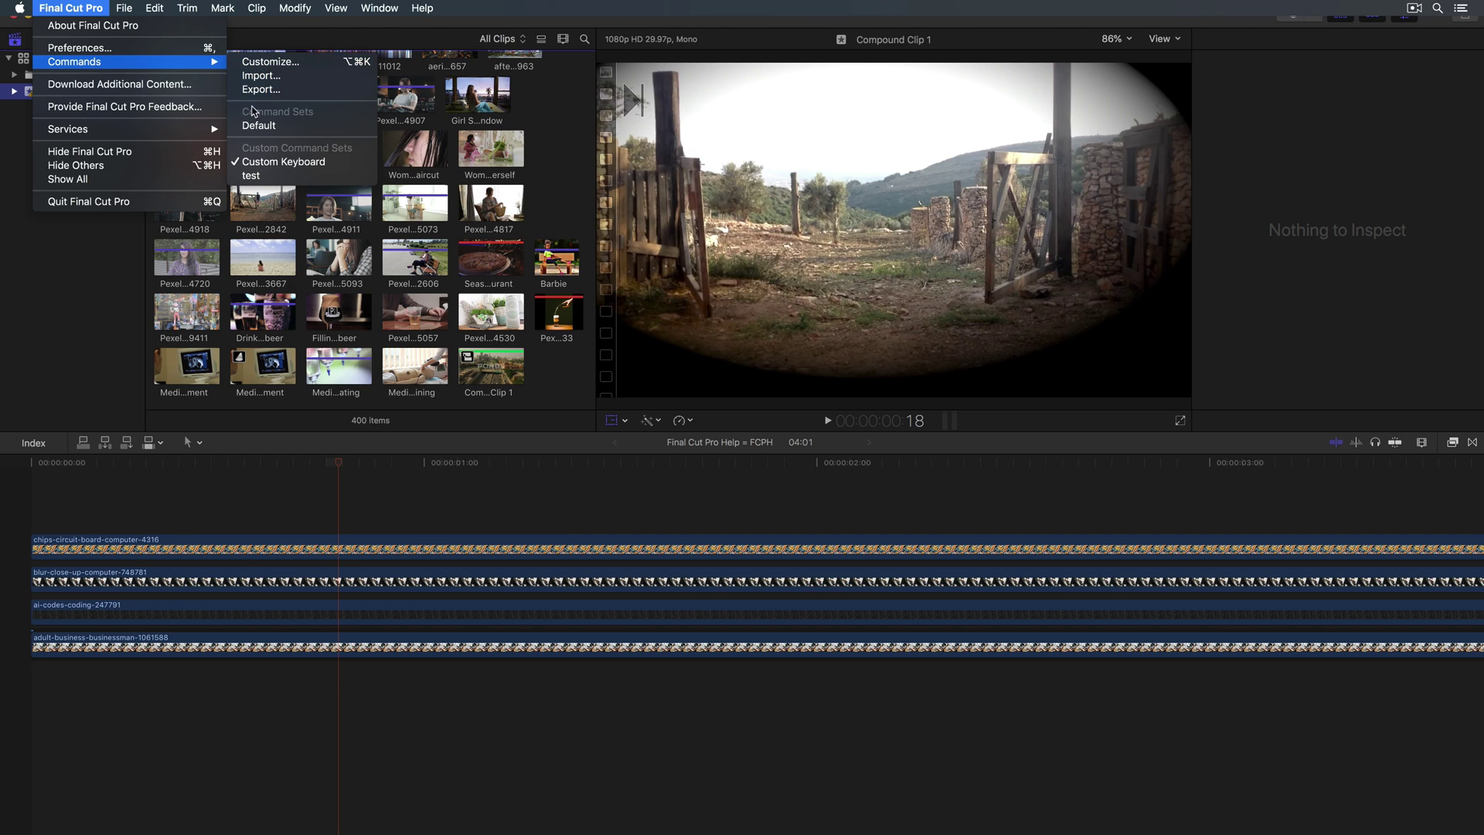
pyautogui.click(557, 170)
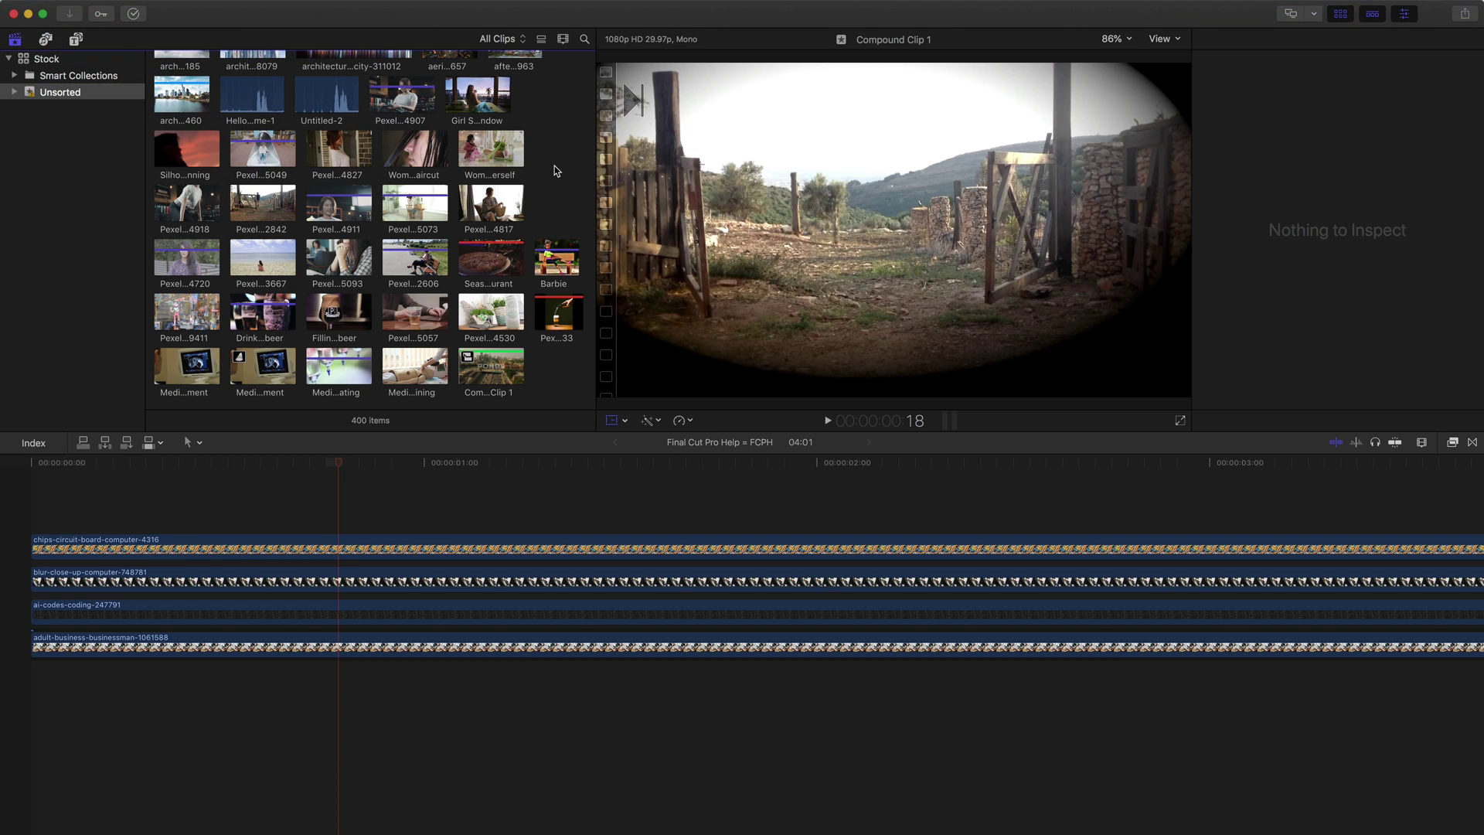